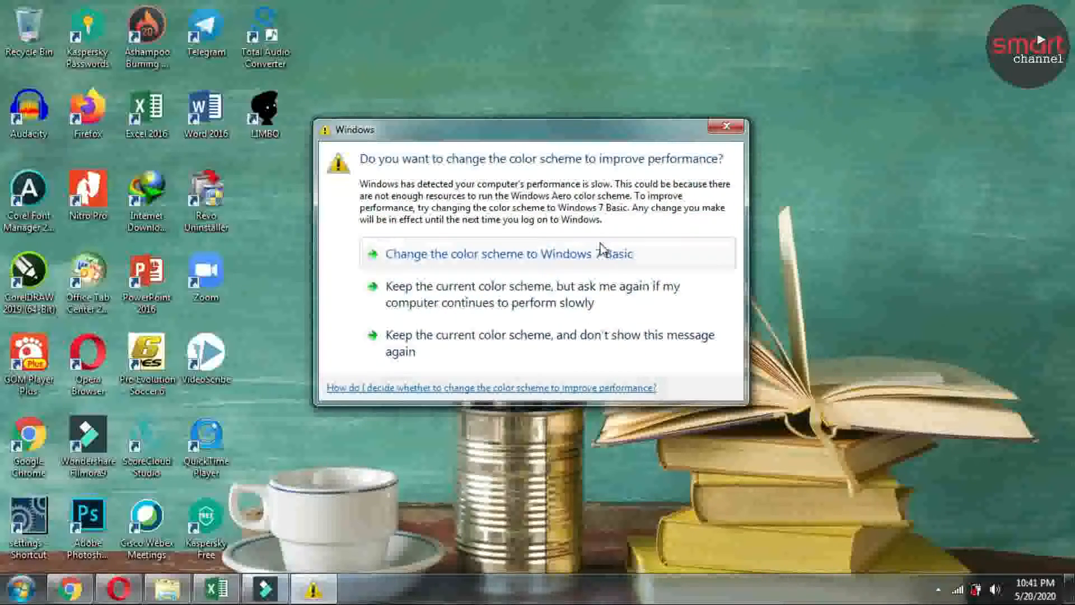
Dismiss the color scheme prompt, switch to Google Drive in Opera, and create a folder named e-ABSENSI in Drive Saya
{"action": "left_click", "coordinate": [722, 126]}
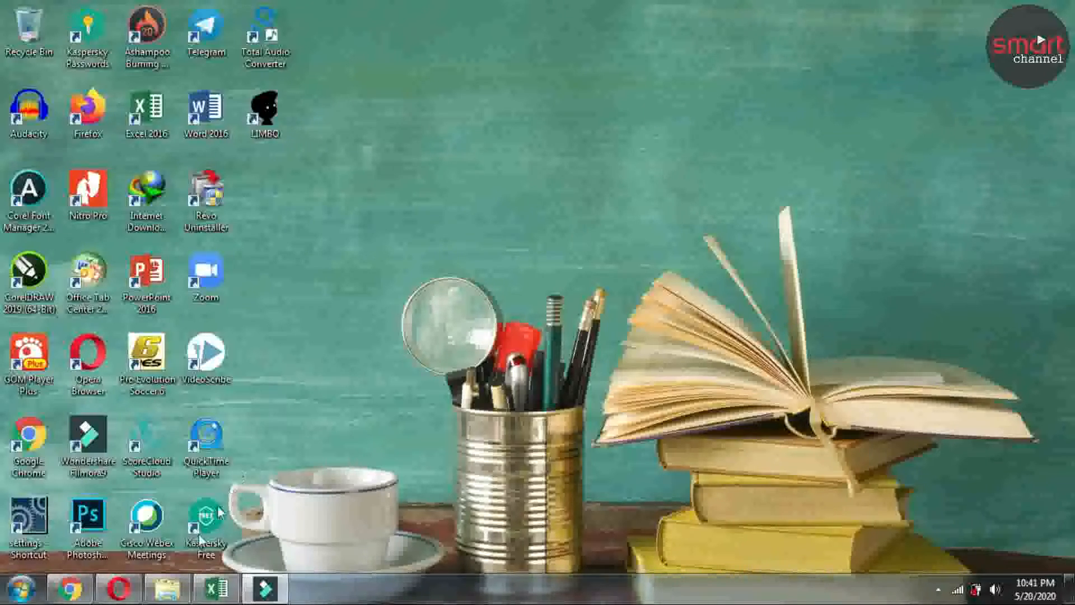
{"action": "left_click", "coordinate": [119, 591]}
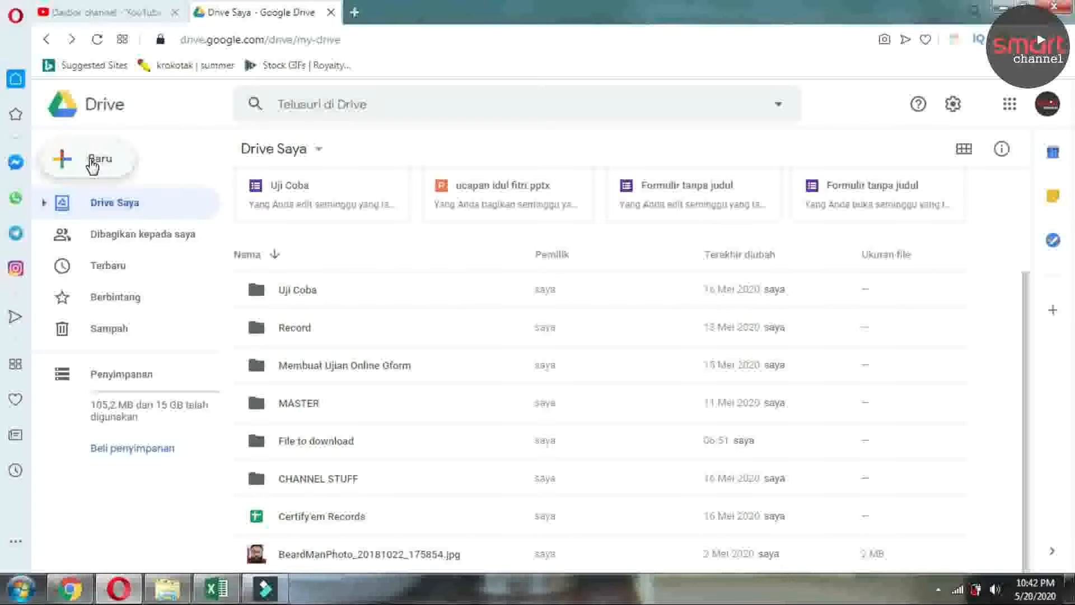
{"action": "left_click", "coordinate": [91, 162]}
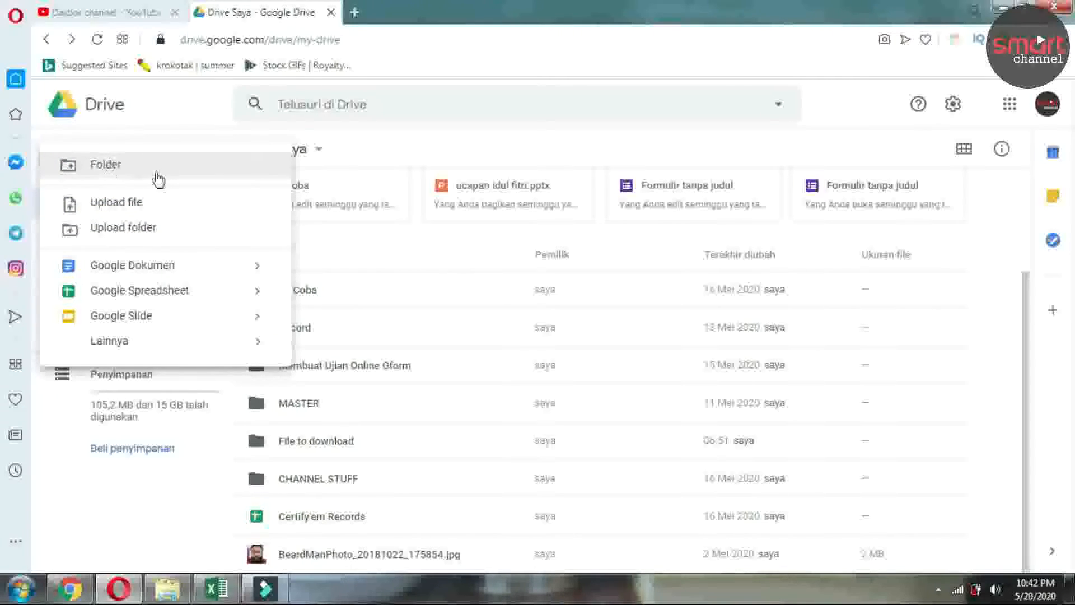
{"action": "left_click", "coordinate": [100, 167]}
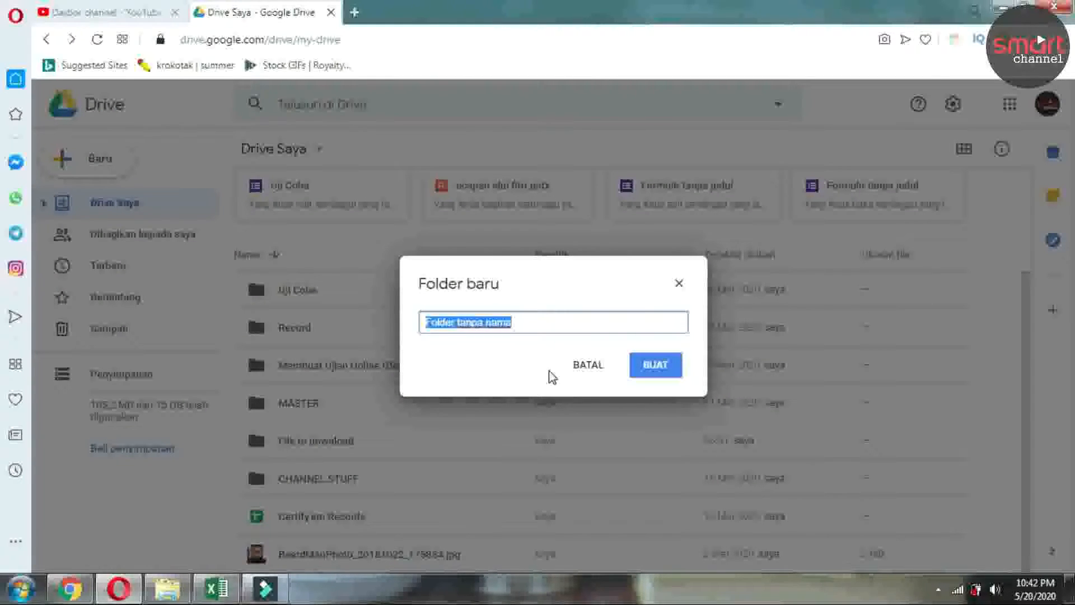
{"action": "type", "text": "e-ABSENSI"}
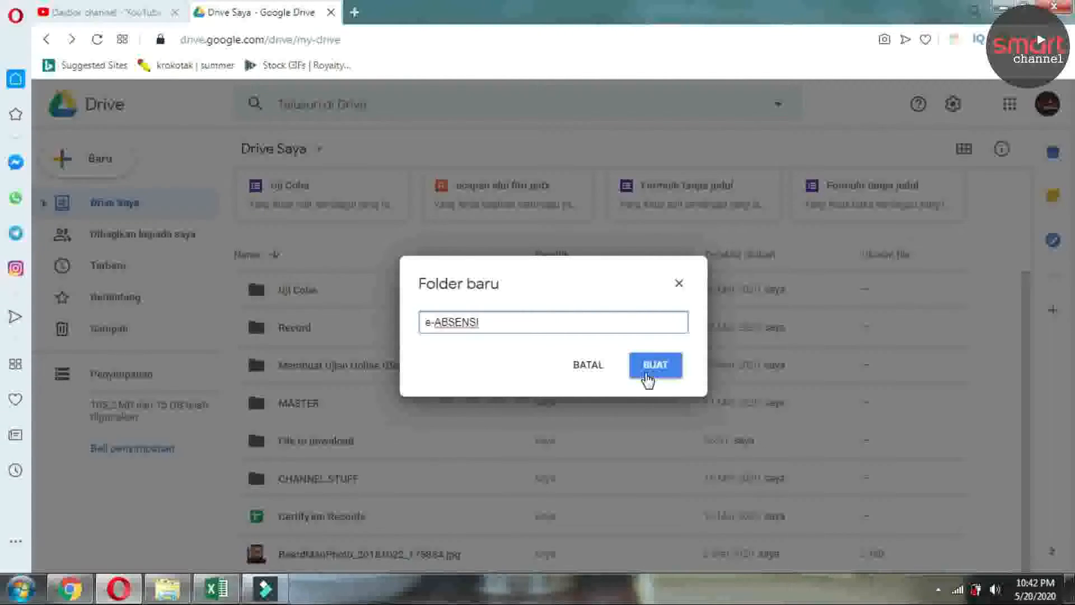
{"action": "left_click", "coordinate": [649, 367]}
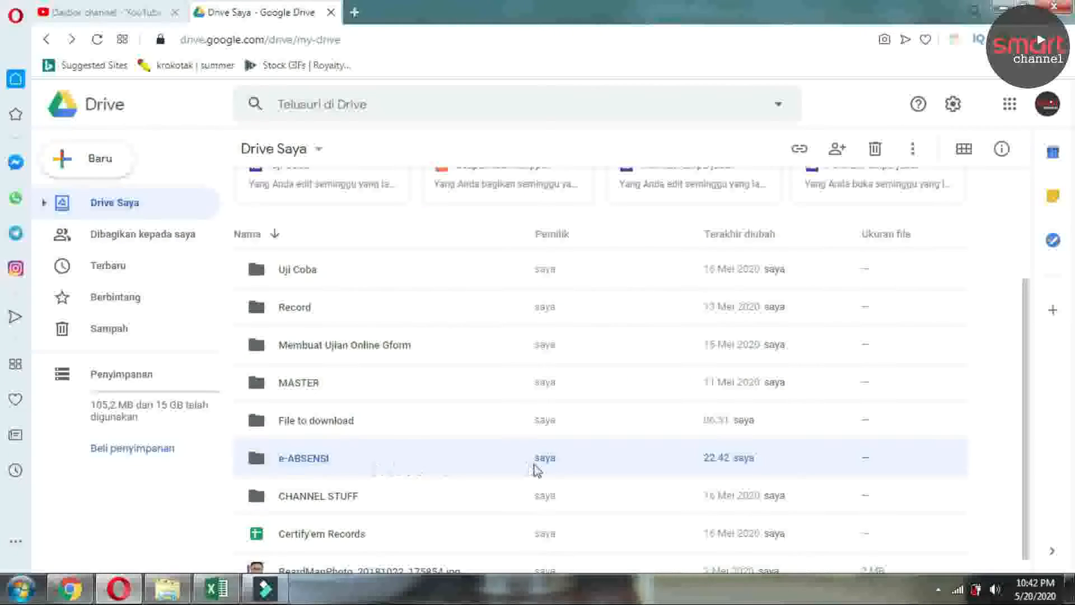
Open the e-ABSENSI folder and create a new Google Formulir in it
{"action": "double_click", "coordinate": [296, 462]}
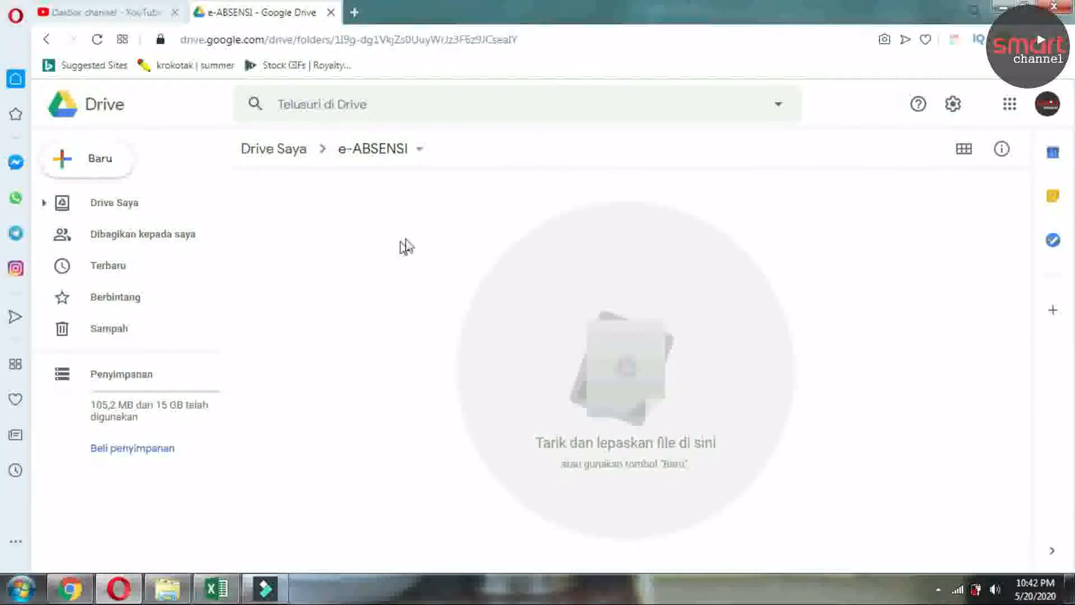
{"action": "right_click", "coordinate": [421, 242]}
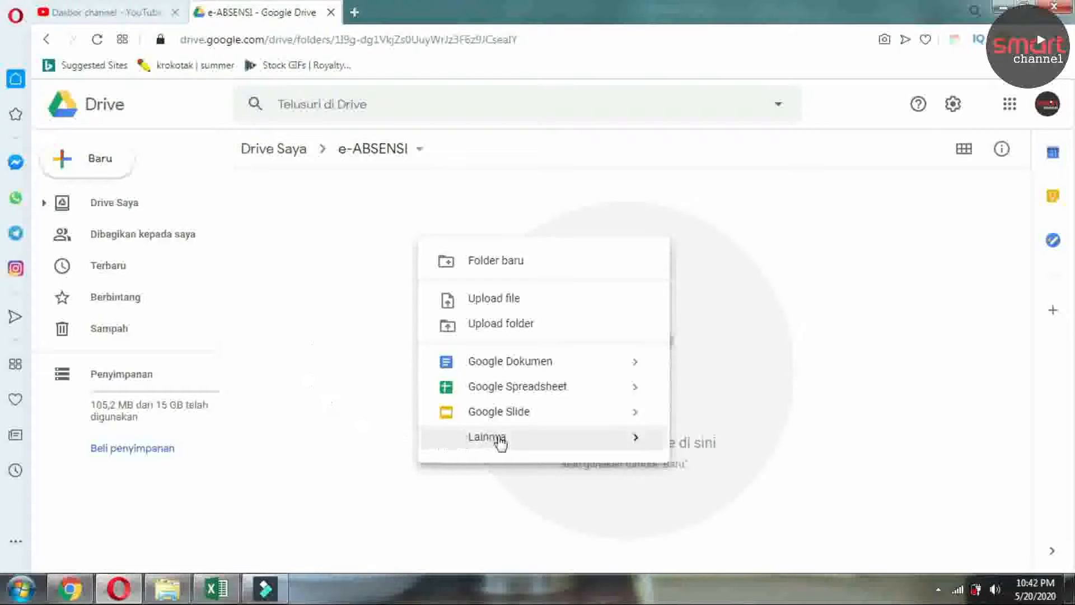
{"action": "mouse_move", "coordinate": [505, 442]}
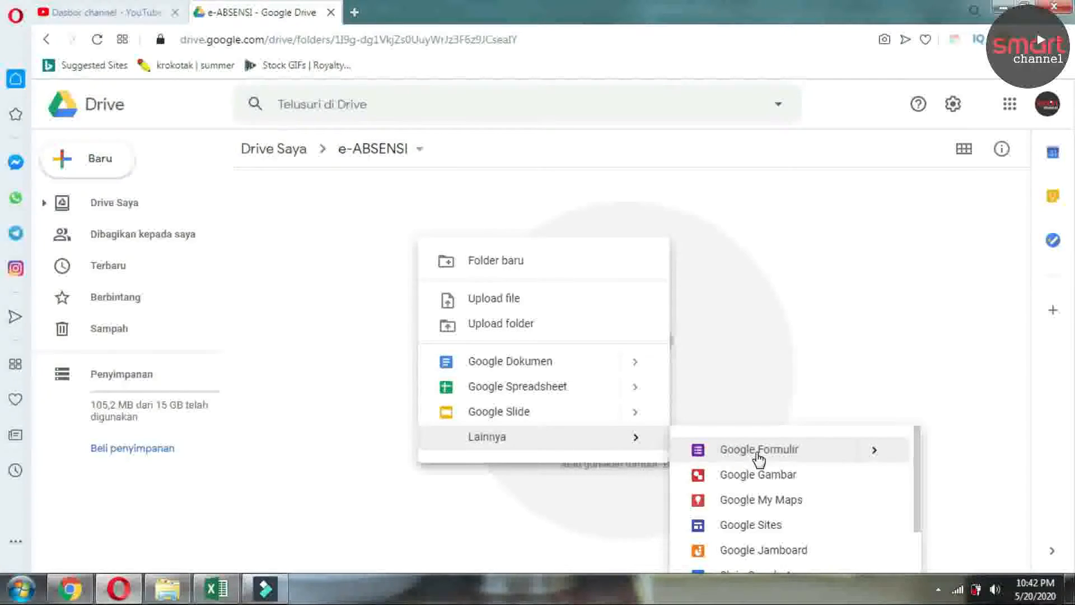
{"action": "left_click", "coordinate": [758, 456]}
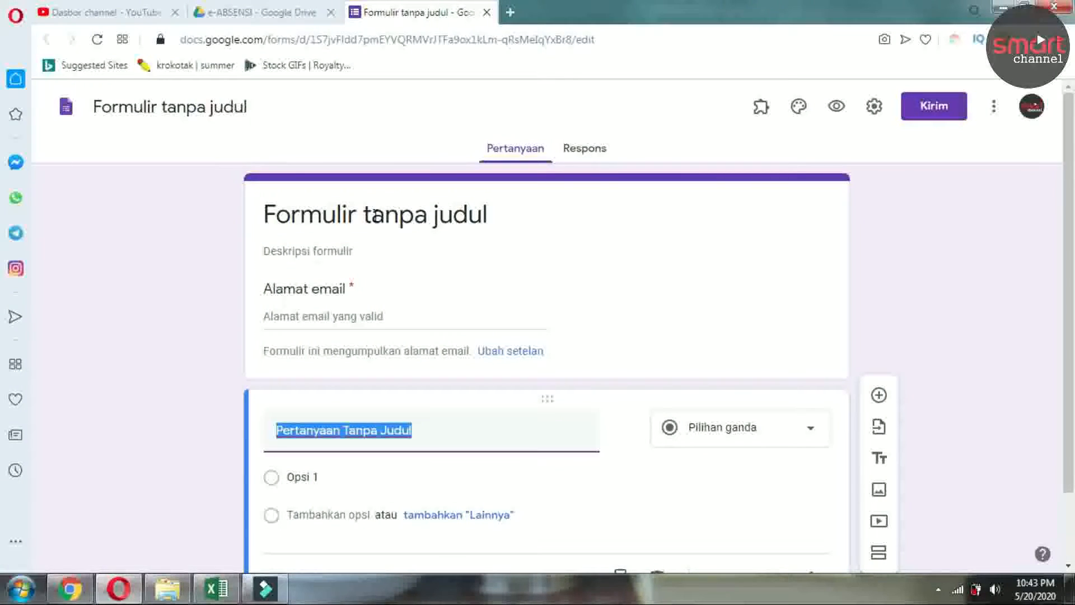
Set the form's title to "ABSENSI X A ATPH" and dismiss the Windows color scheme prompt
{"action": "left_click", "coordinate": [376, 214]}
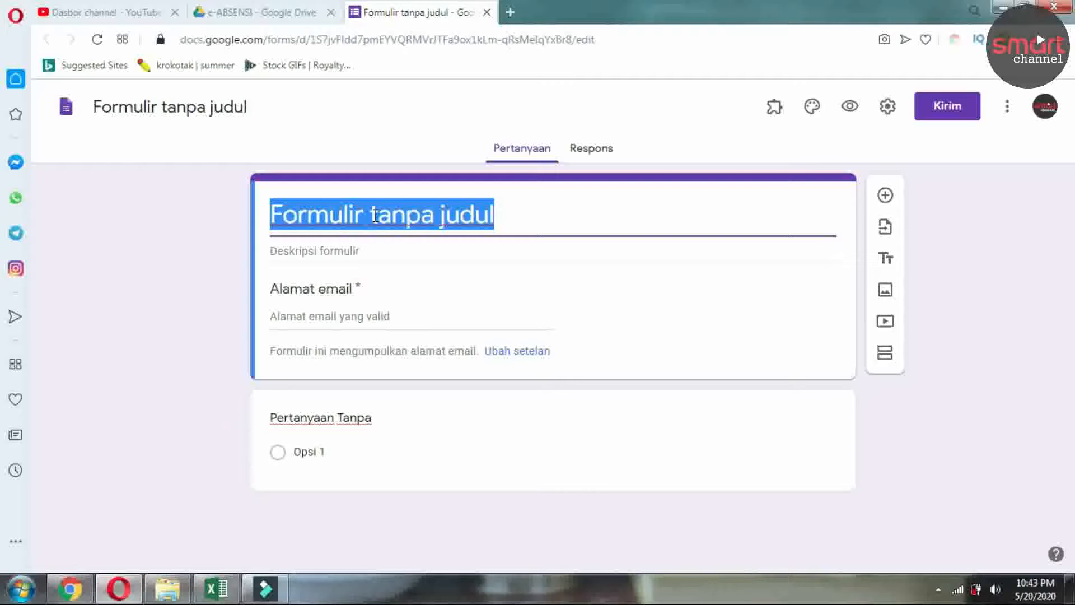
{"action": "type", "text": "A"}
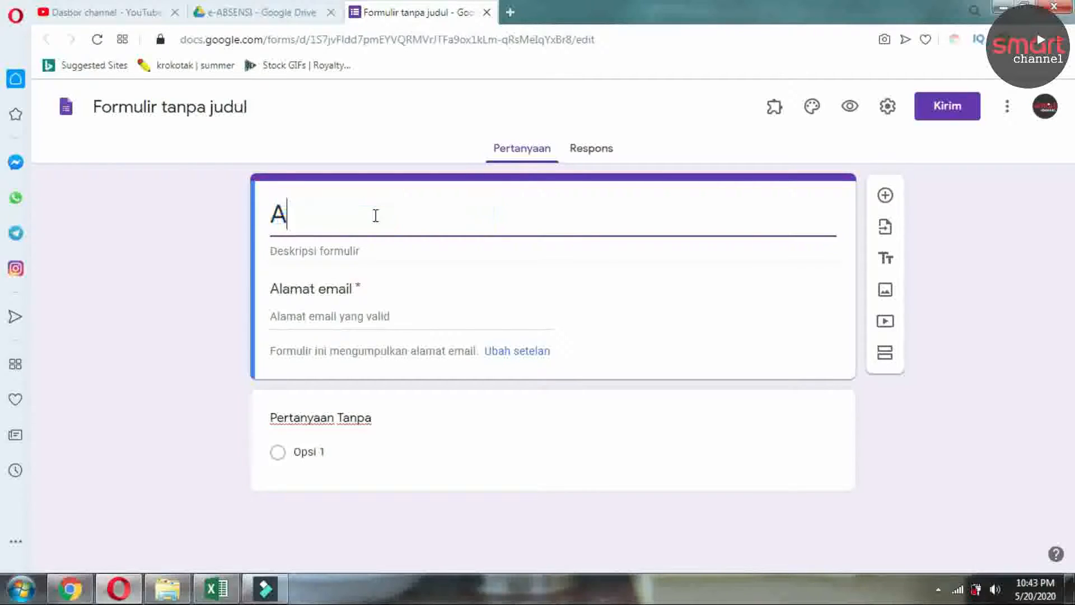
{"action": "type", "text": "BSENSI "}
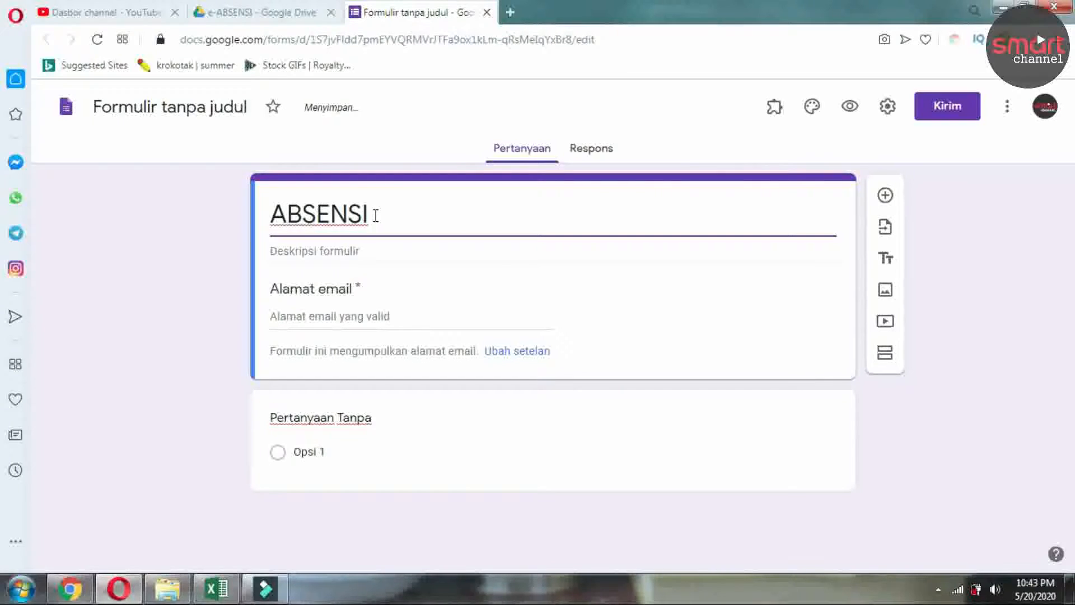
{"action": "type", "text": "X A"}
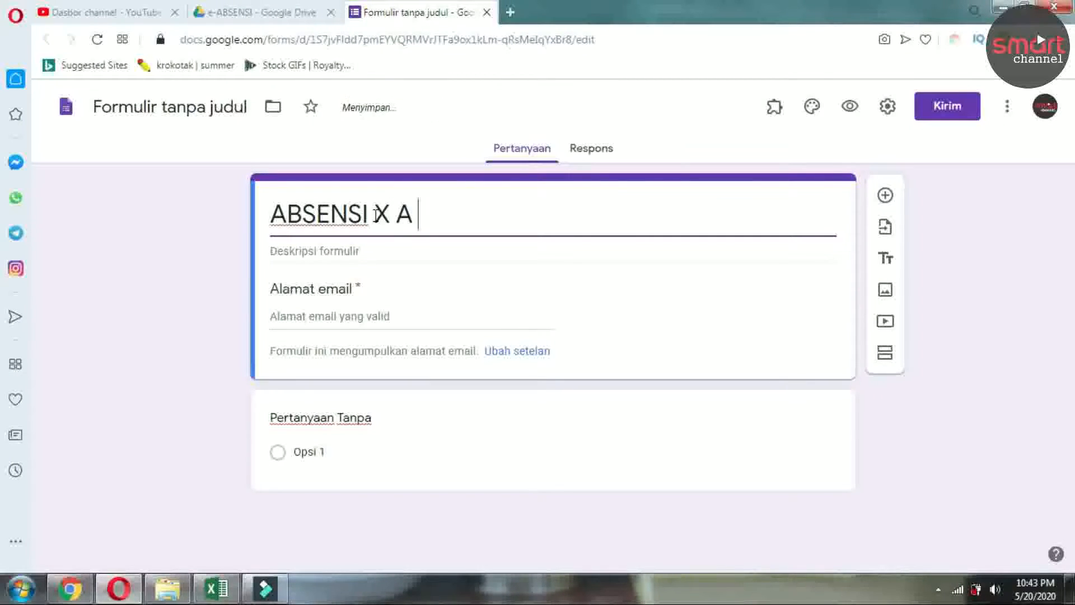
{"action": "type", "text": " ATPH"}
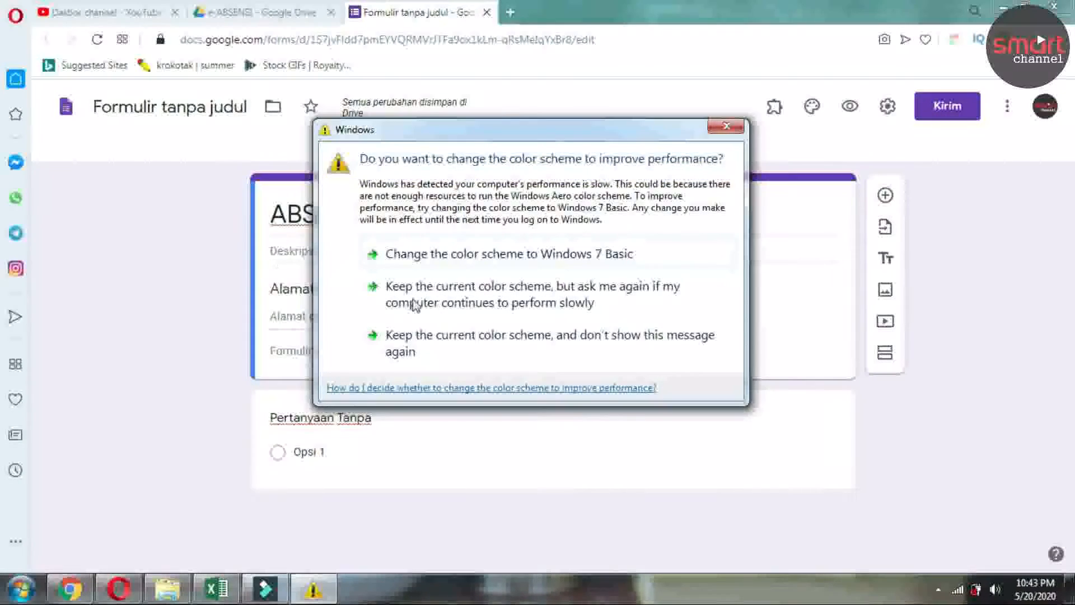
{"action": "left_click", "coordinate": [722, 130]}
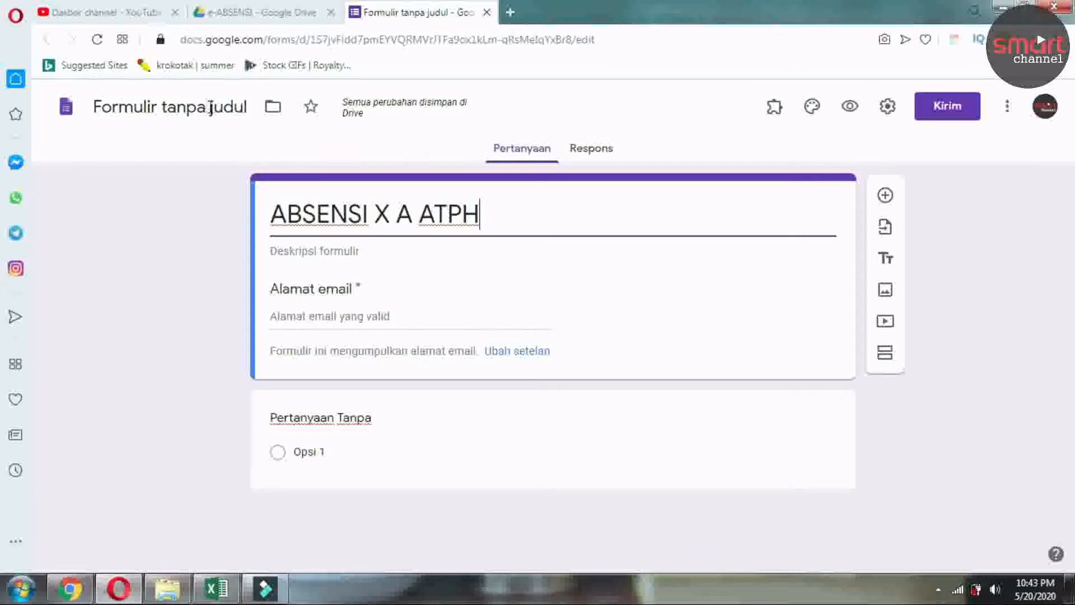
Rename the form's file as ABSENSI
{"action": "left_click", "coordinate": [211, 106]}
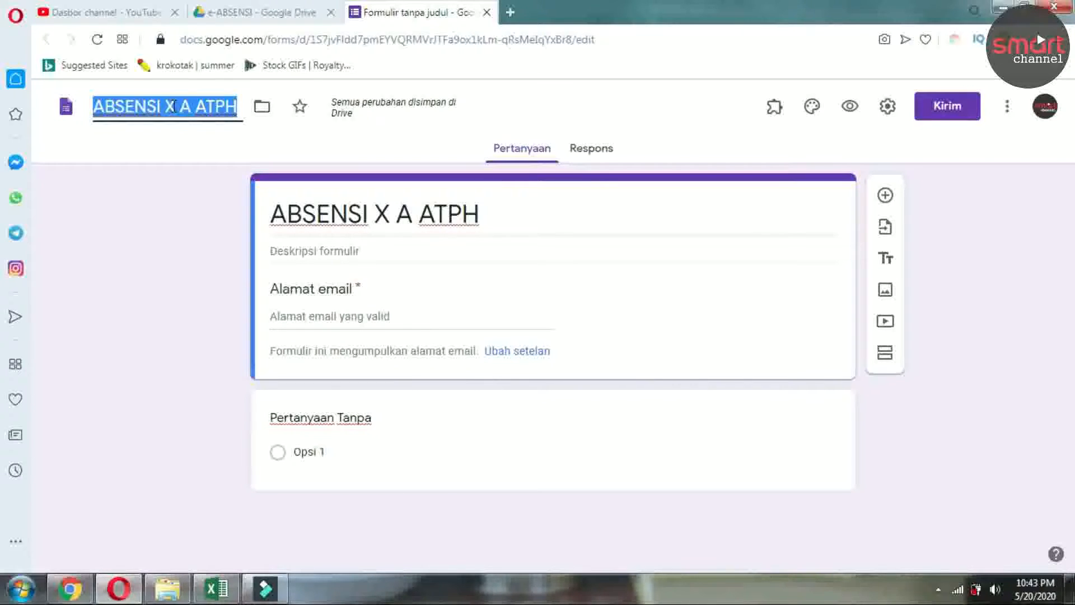
{"action": "type", "text": "ABSENSI"}
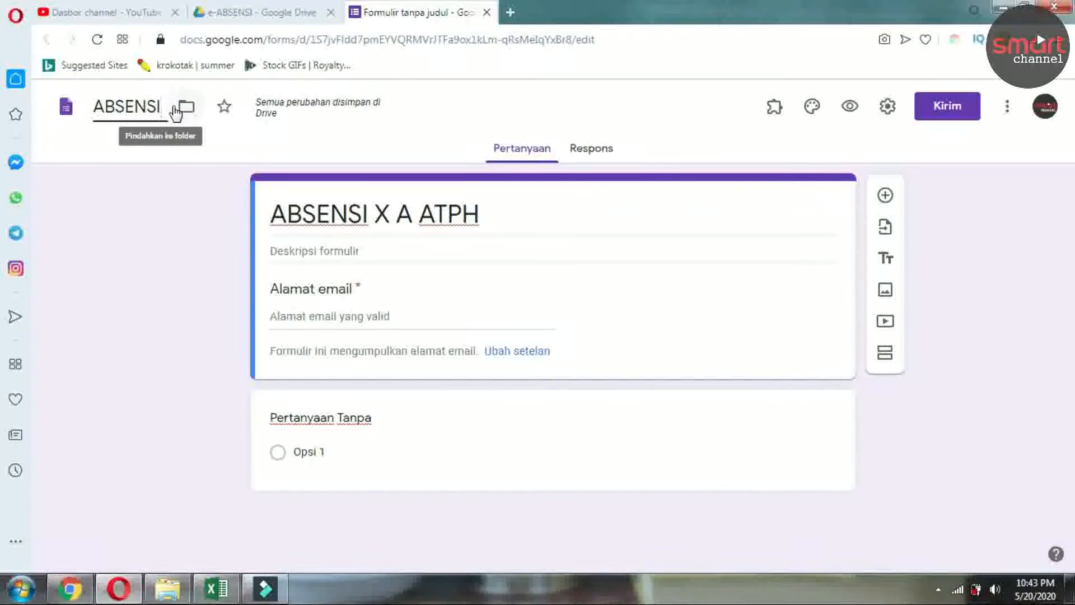
{"action": "left_click", "coordinate": [388, 283]}
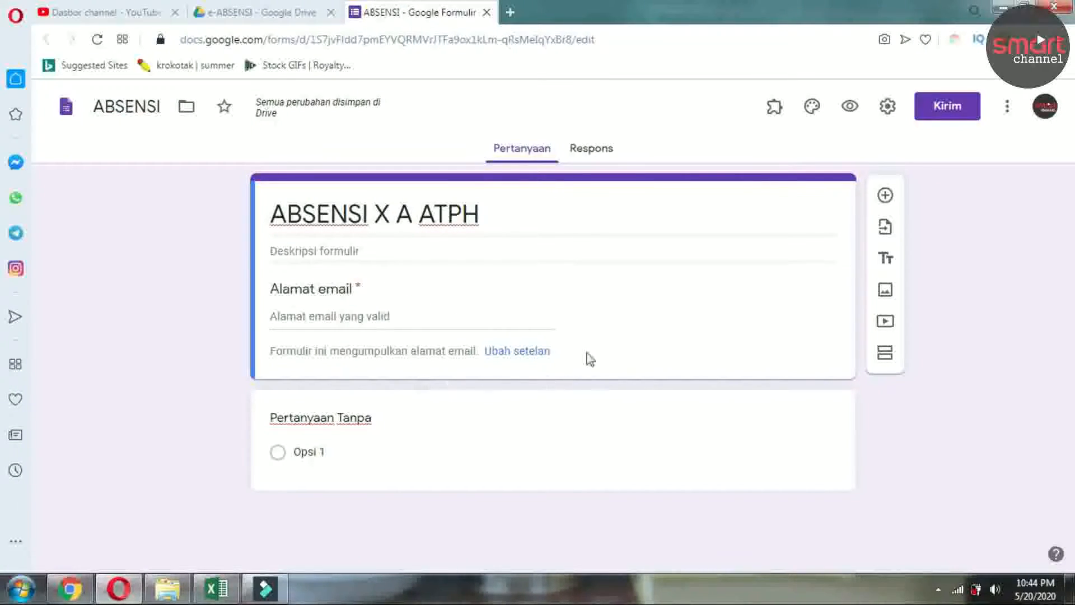
Turn off Kumpulkan alamat email in the form settings, review the Presentasi and Kuis settings, and save
{"action": "left_click", "coordinate": [887, 109]}
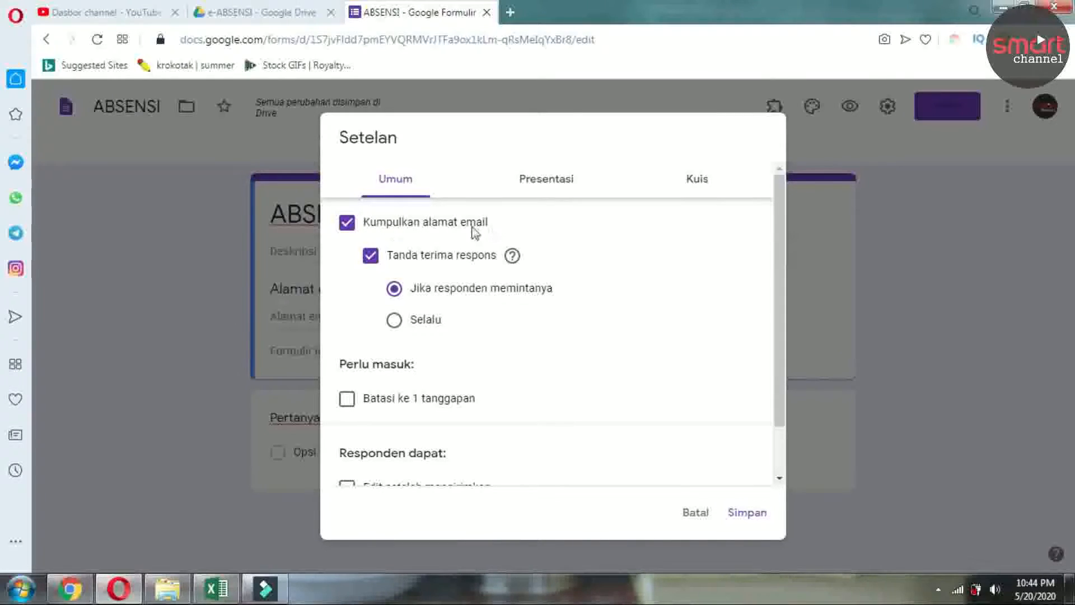
{"action": "left_click", "coordinate": [347, 224]}
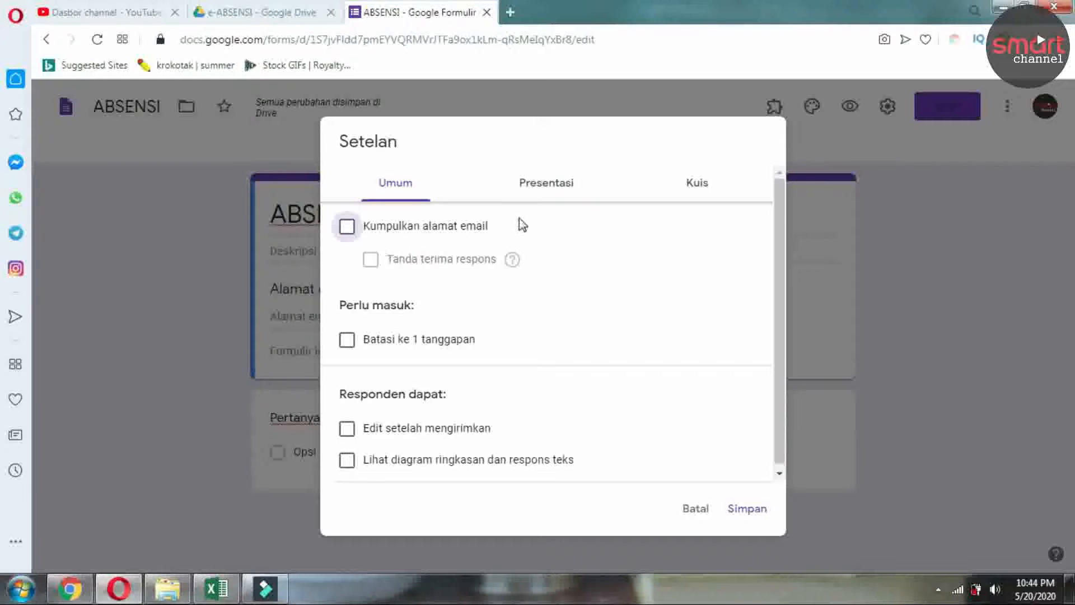
{"action": "left_click", "coordinate": [535, 197]}
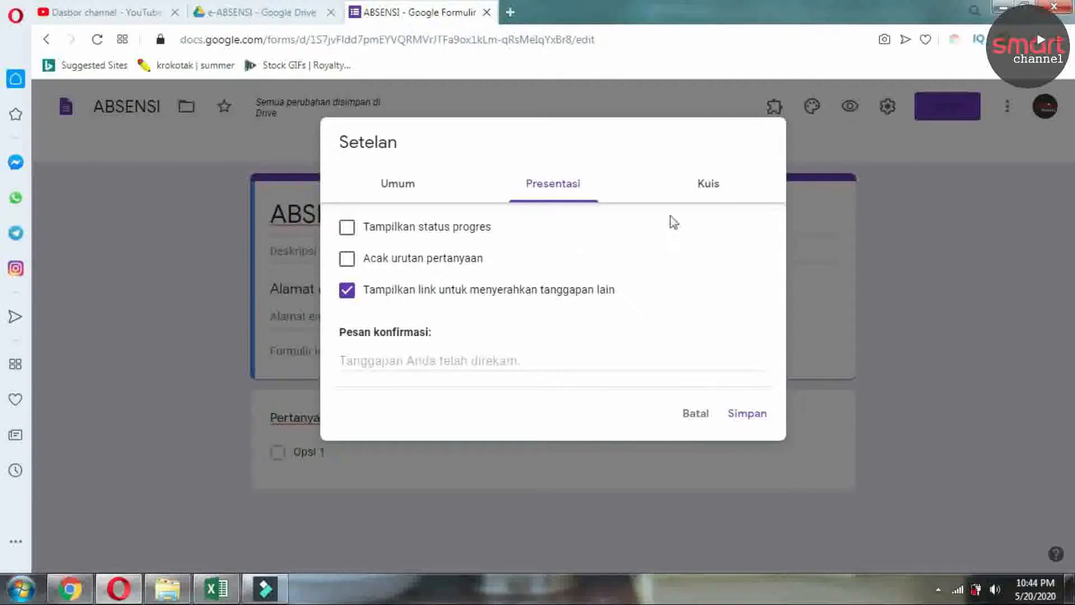
{"action": "left_click", "coordinate": [716, 193]}
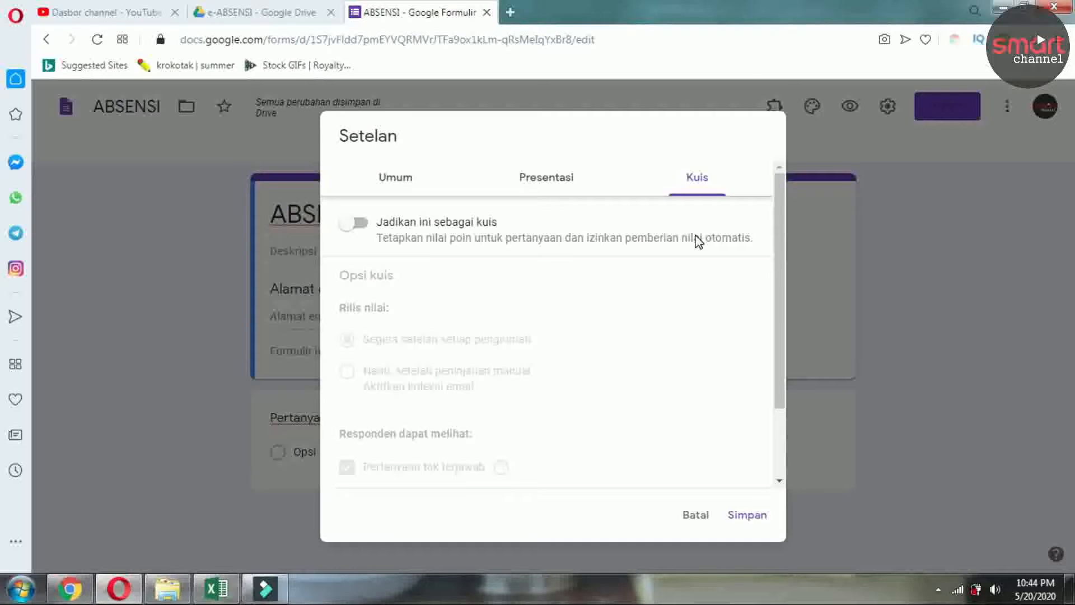
{"action": "left_click", "coordinate": [737, 518]}
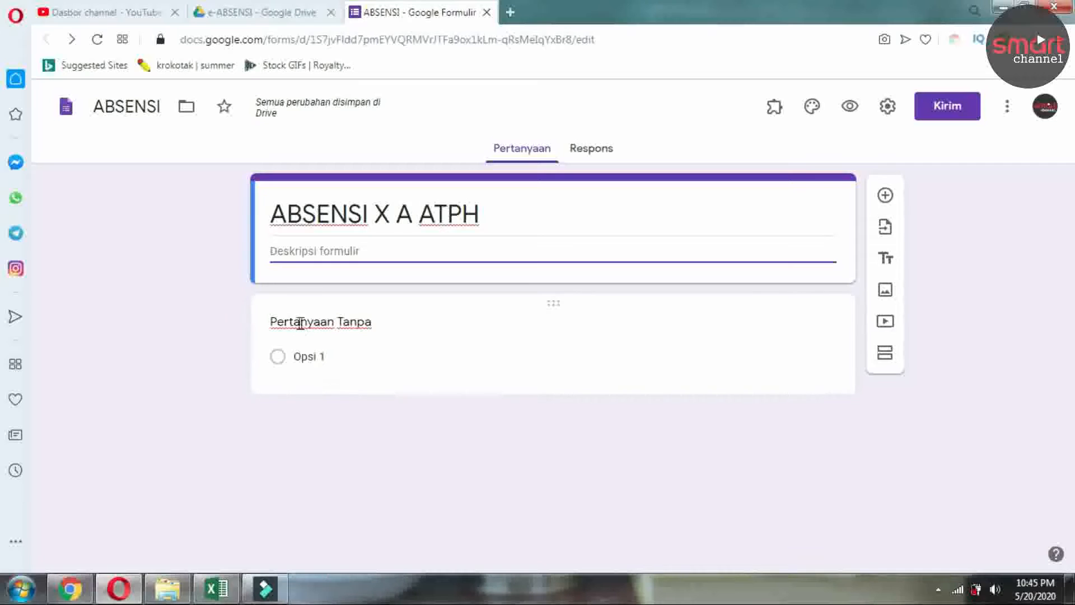
Clear the first question's title and change its type to Kisi pilihan ganda
{"action": "left_click", "coordinate": [339, 324]}
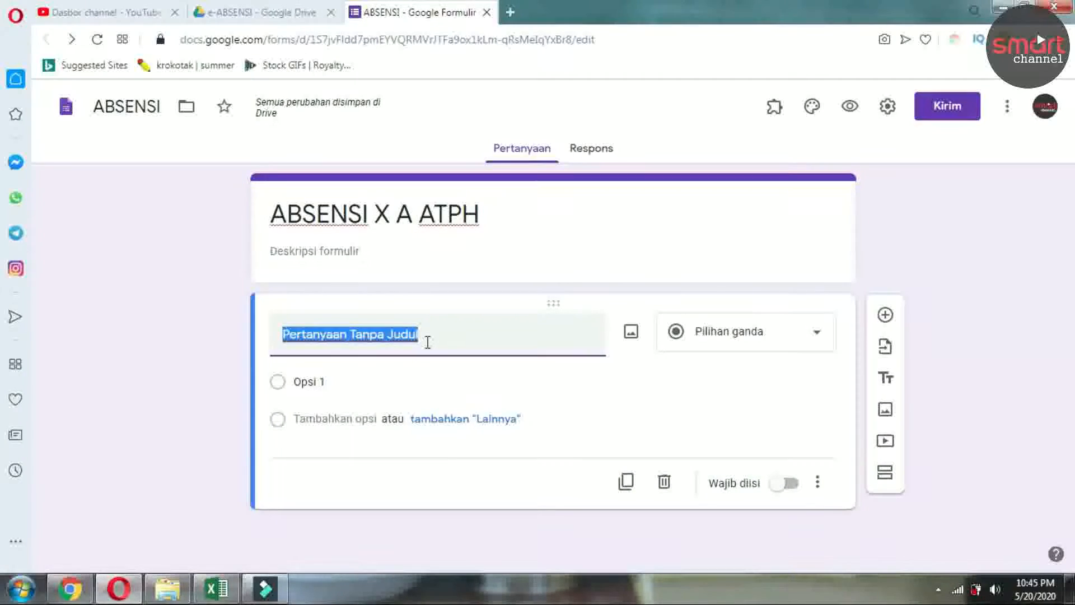
{"action": "key", "text": "BackSpace"}
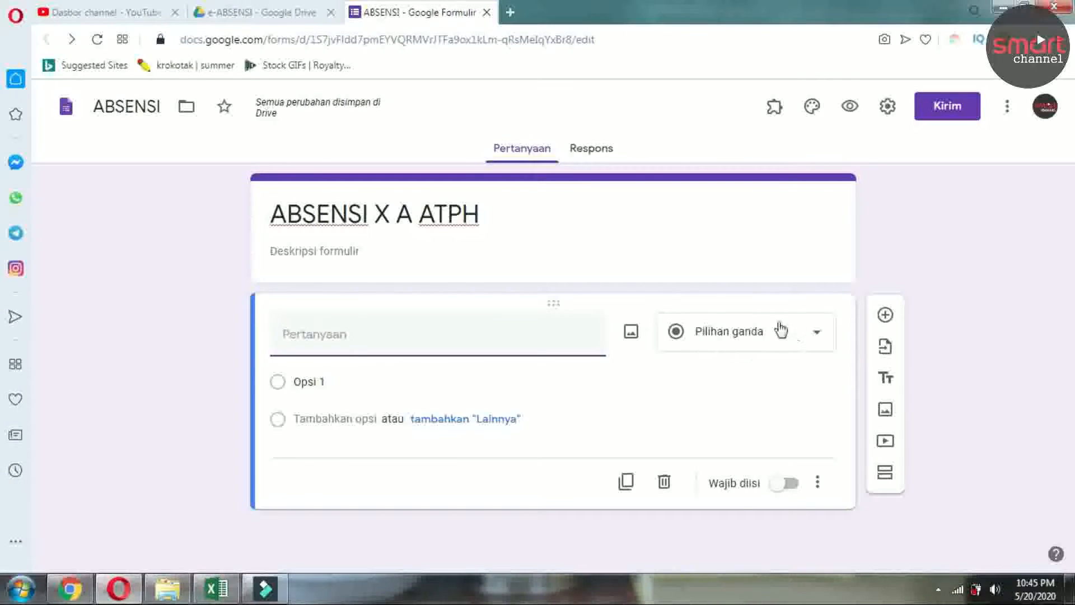
{"action": "left_click", "coordinate": [764, 348]}
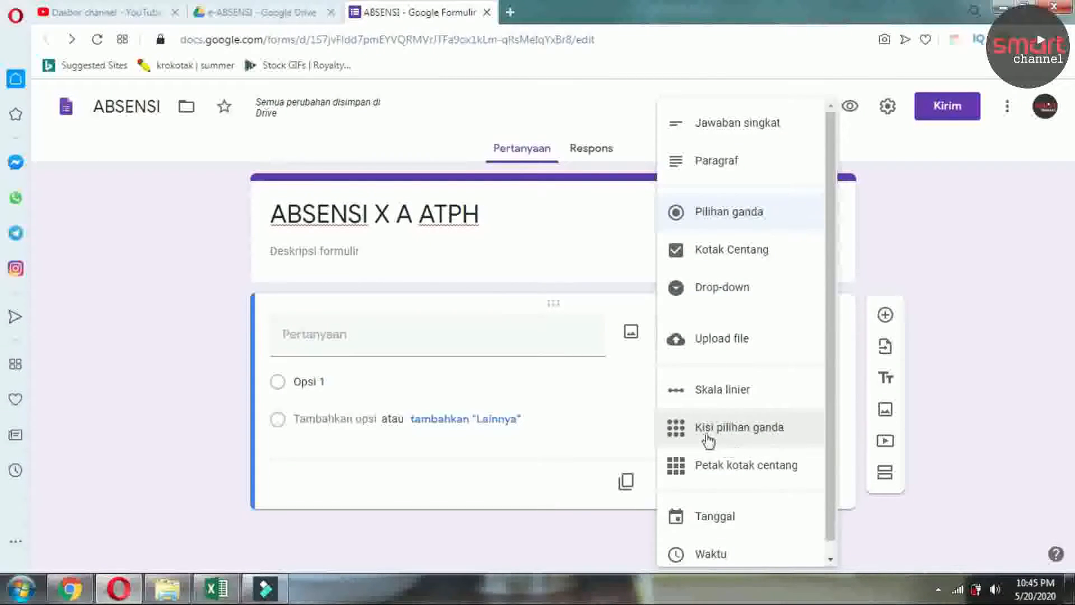
{"action": "left_click", "coordinate": [678, 441]}
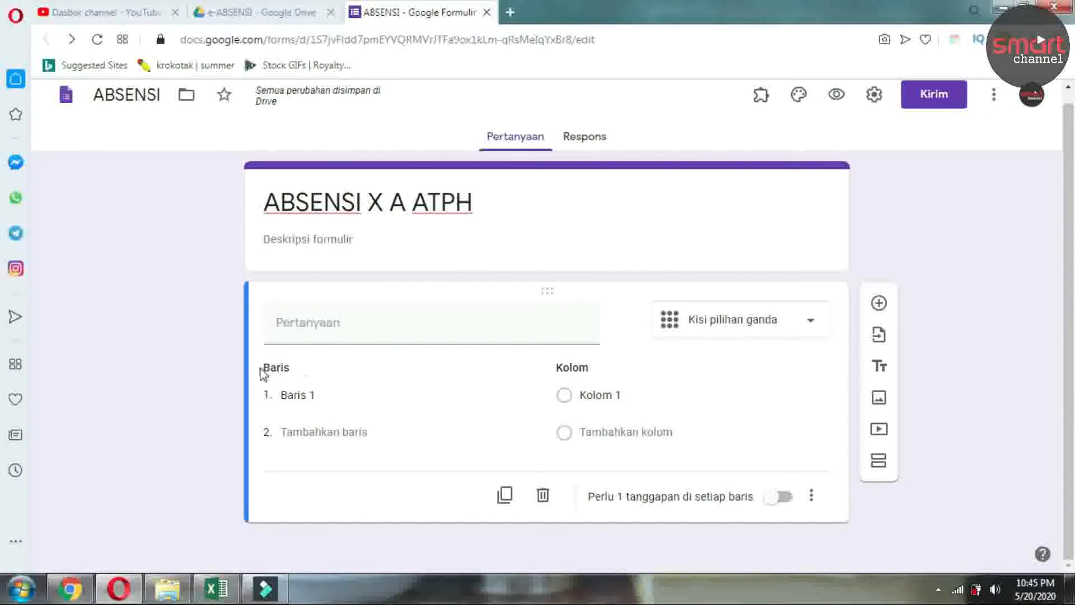
Select the grid's Baris 1 label for replacement, switch to Excel, and copy the list of names in A1:A11
{"action": "left_click", "coordinate": [315, 395]}
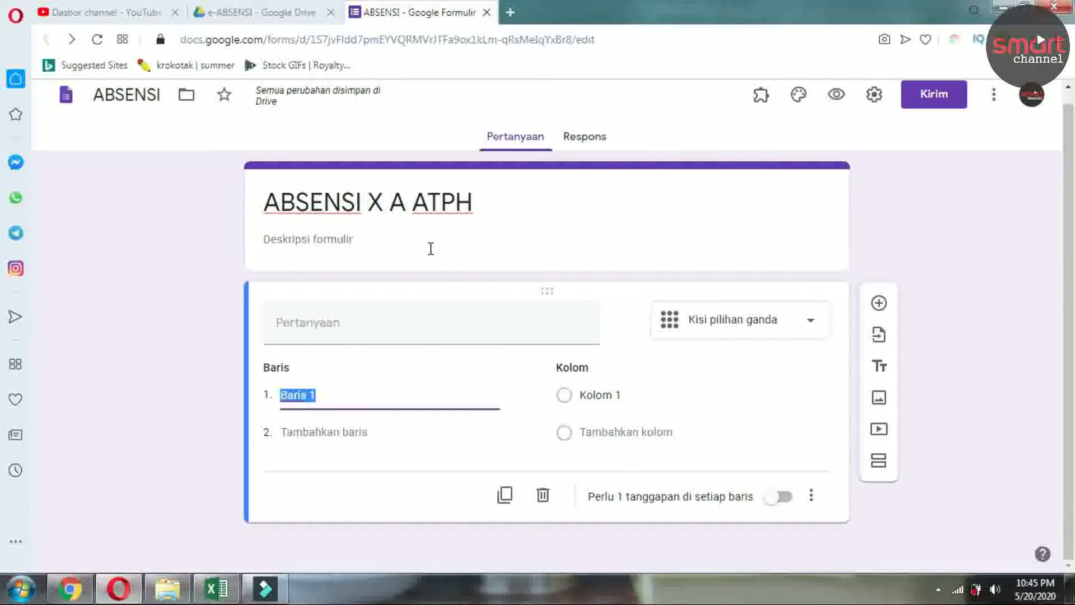
{"action": "left_click", "coordinate": [213, 593]}
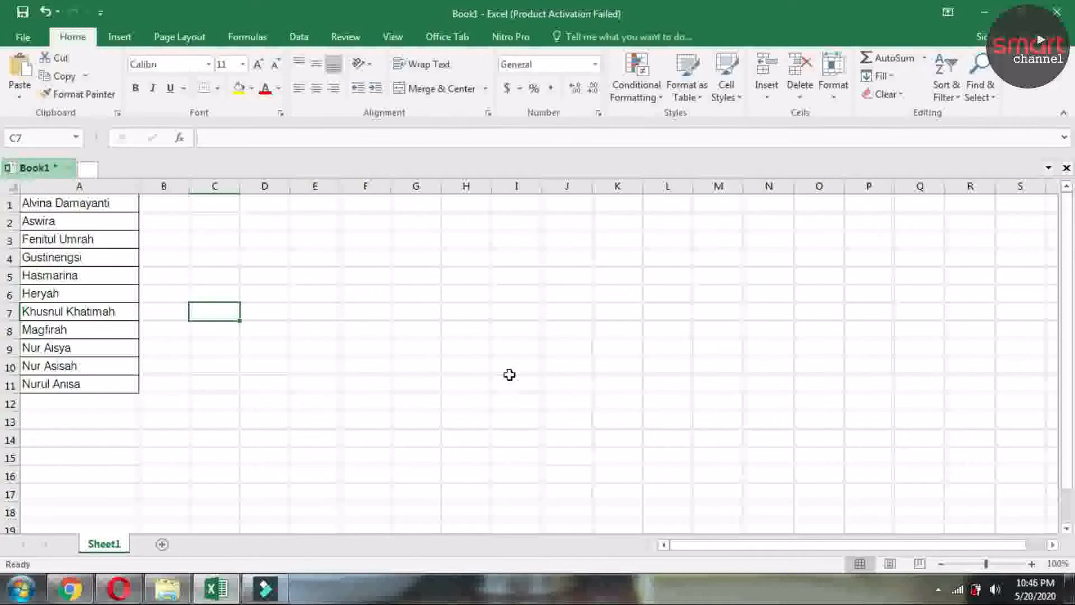
{"action": "left_click", "coordinate": [83, 207]}
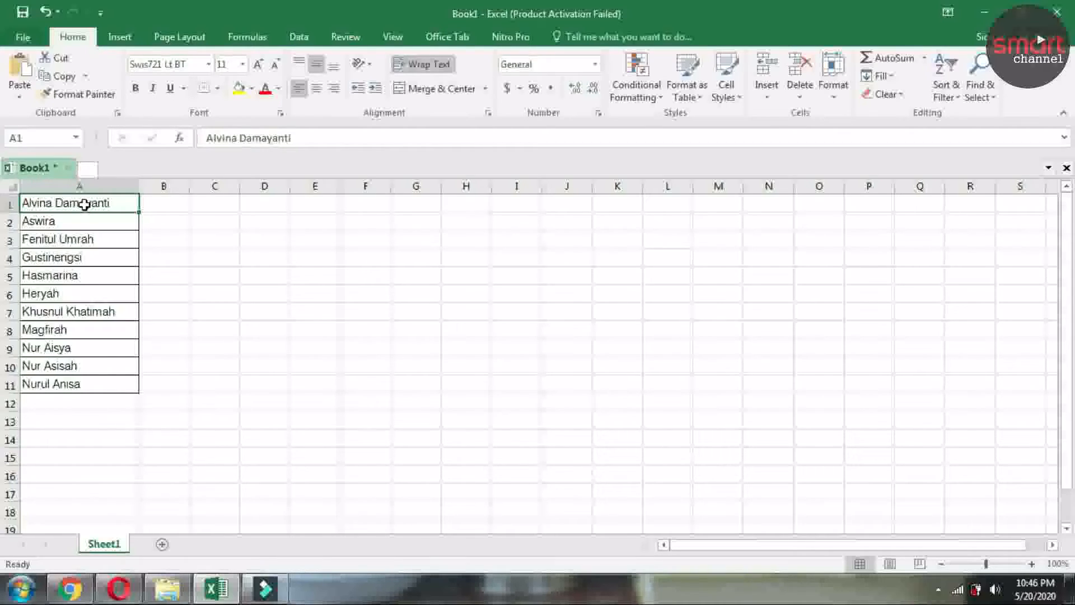
{"action": "left_click", "coordinate": [63, 386], "text": "shift"}
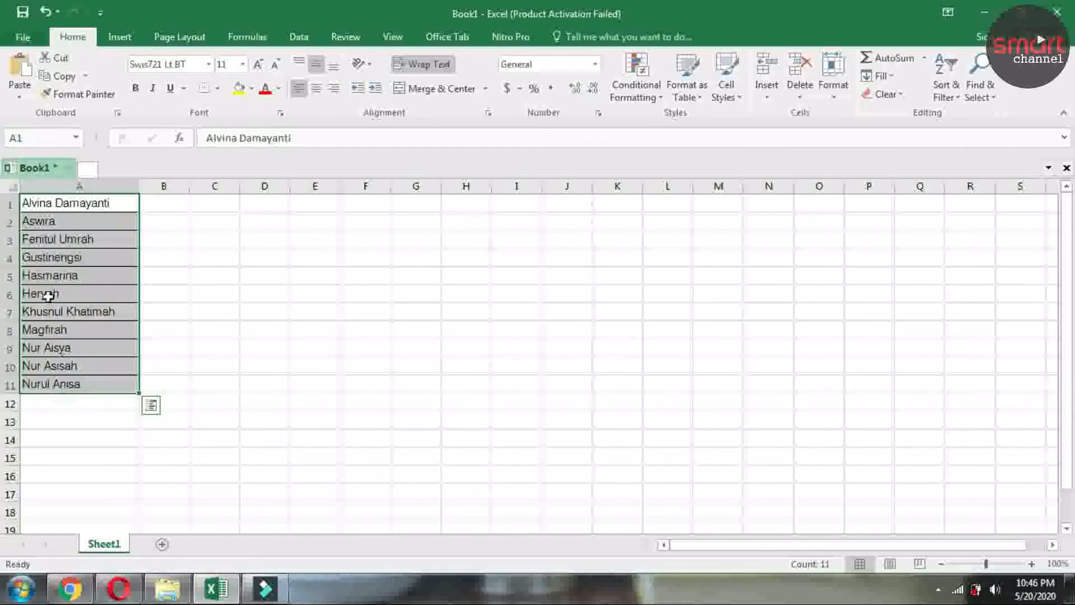
{"action": "right_click", "coordinate": [88, 219]}
{"action": "left_click", "coordinate": [126, 250]}
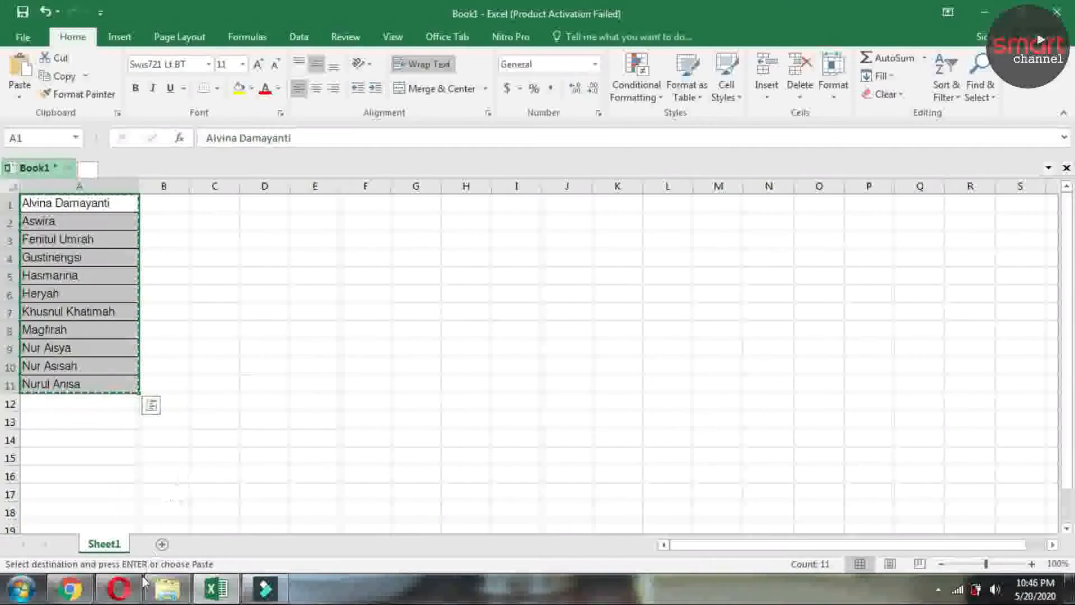
Switch back to the form in Opera, paste the copied names over the grid's first row label, and check the resulting rows
{"action": "left_click", "coordinate": [118, 588]}
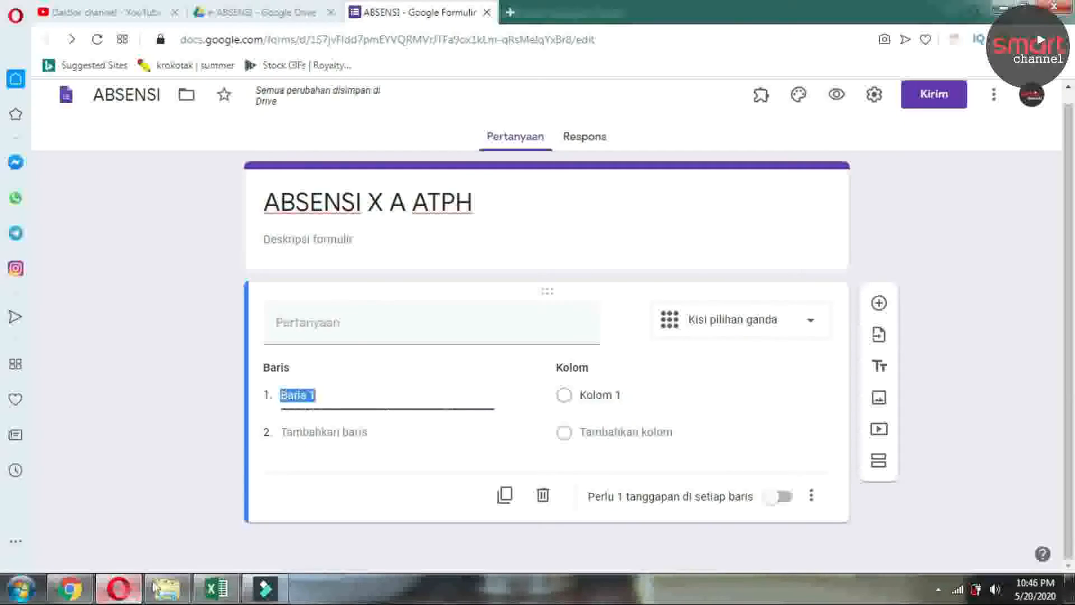
{"action": "right_click", "coordinate": [300, 394]}
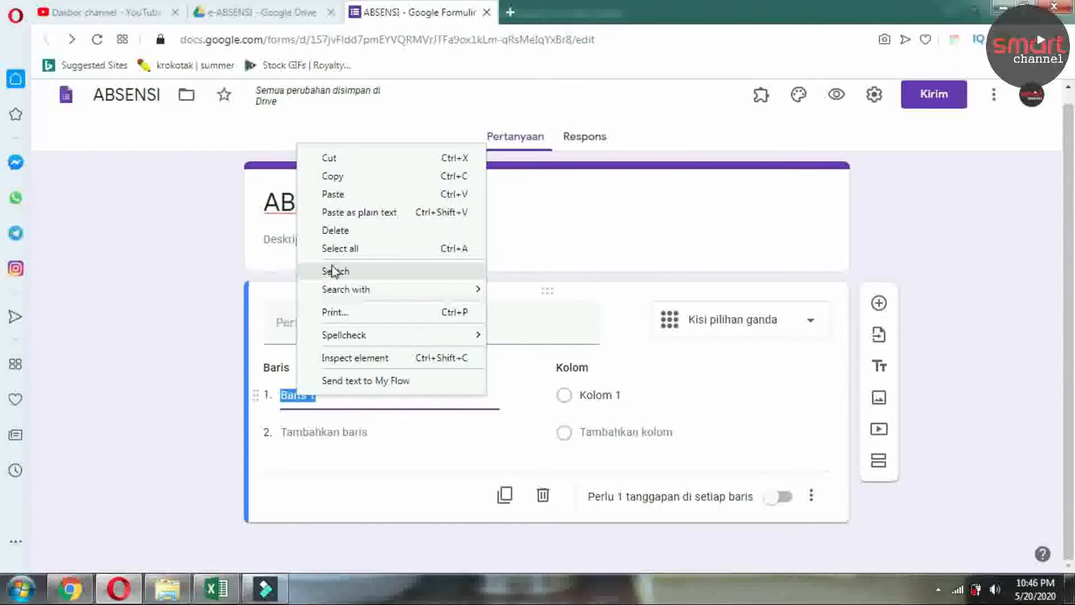
{"action": "left_click", "coordinate": [359, 196]}
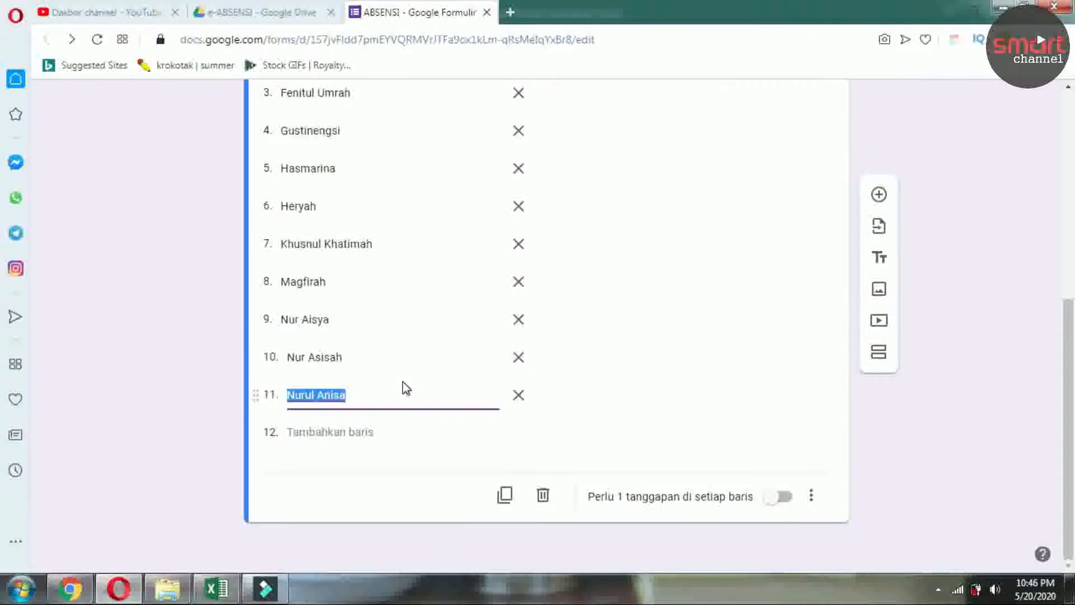
{"action": "scroll", "coordinate": [456, 477], "scroll_direction": "up", "scroll_amount": 5}
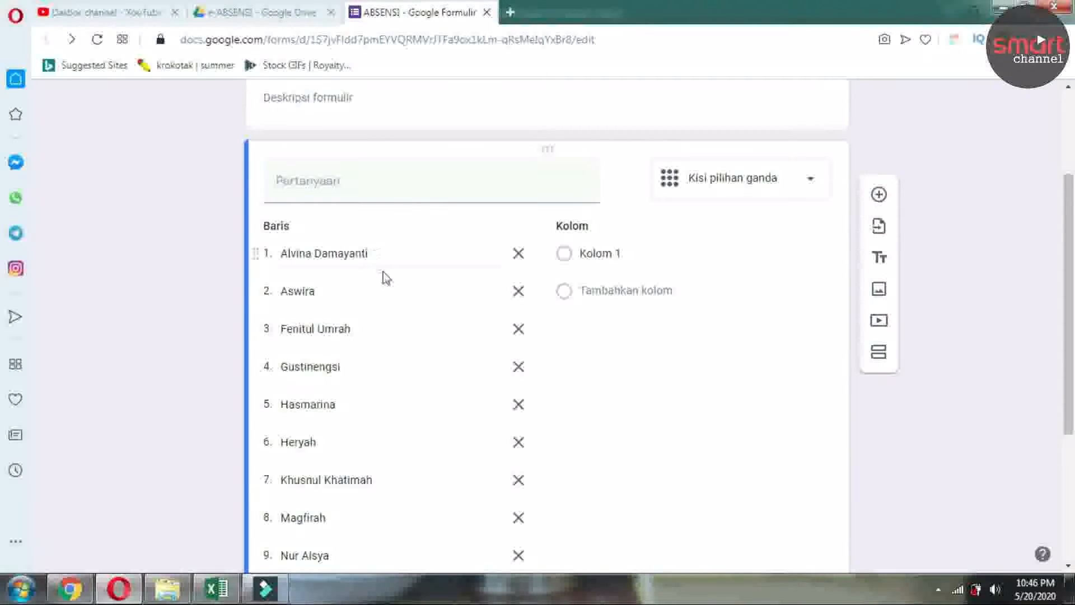
{"action": "scroll", "coordinate": [391, 334], "scroll_direction": "down", "scroll_amount": 3}
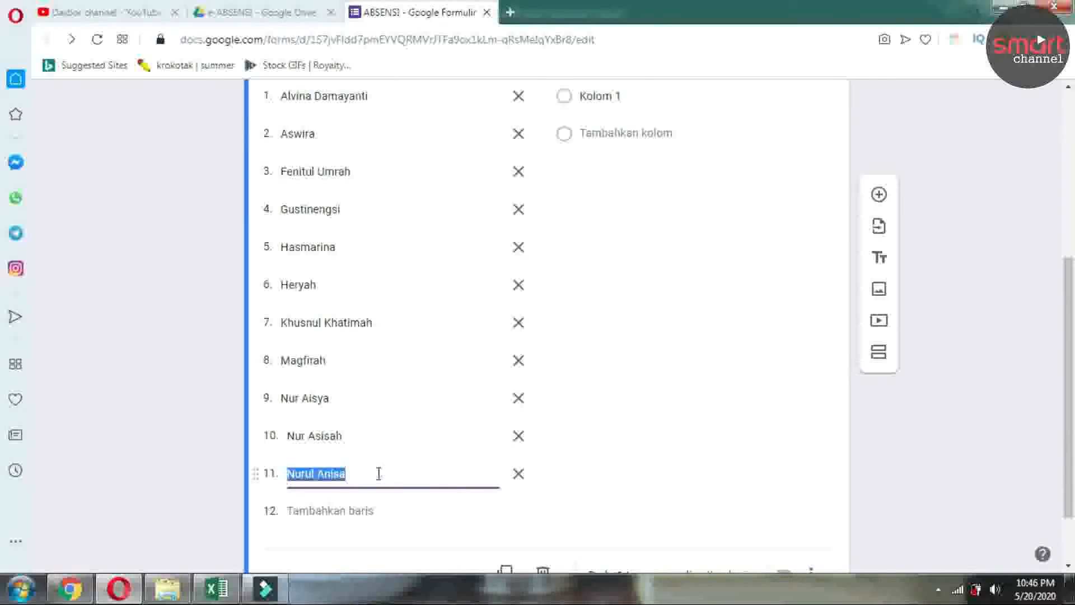
{"action": "scroll", "coordinate": [387, 459], "scroll_direction": "up", "scroll_amount": 2}
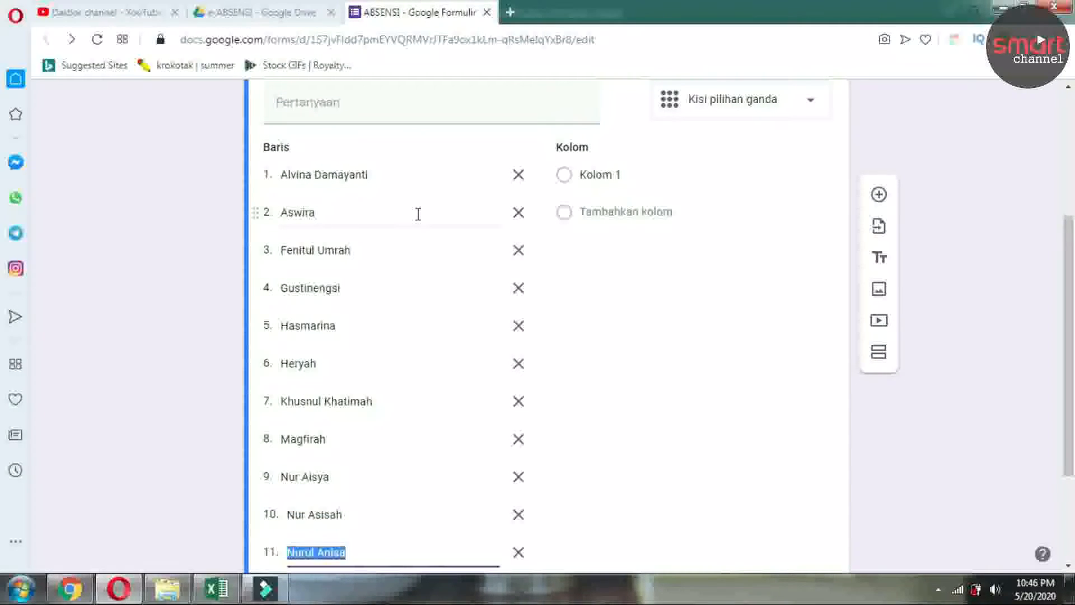
{"action": "scroll", "coordinate": [418, 341], "scroll_direction": "down", "scroll_amount": 3}
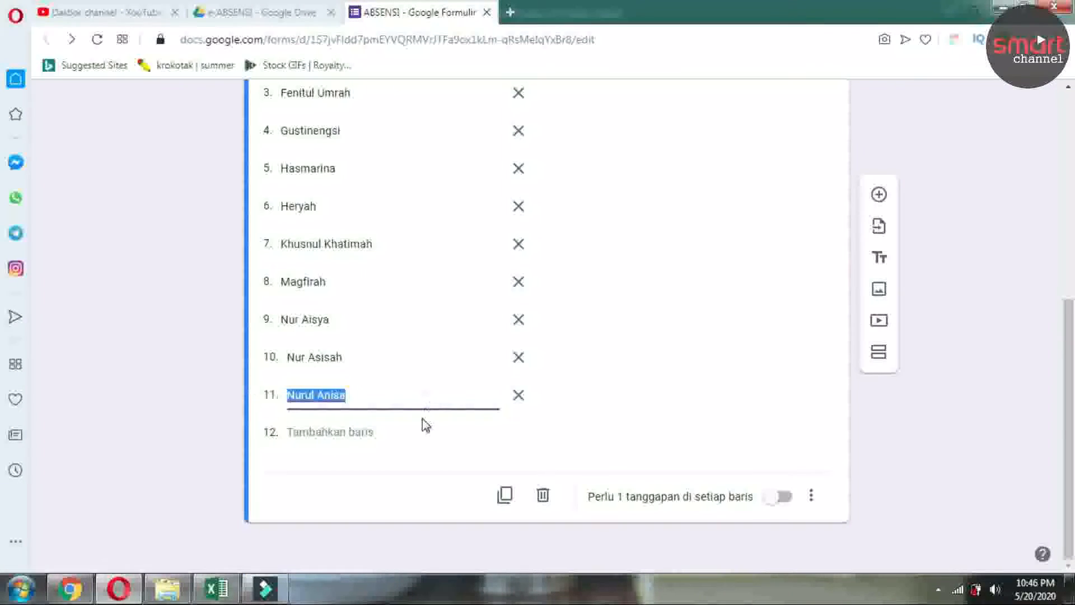
{"action": "scroll", "coordinate": [422, 418], "scroll_direction": "up", "scroll_amount": 3}
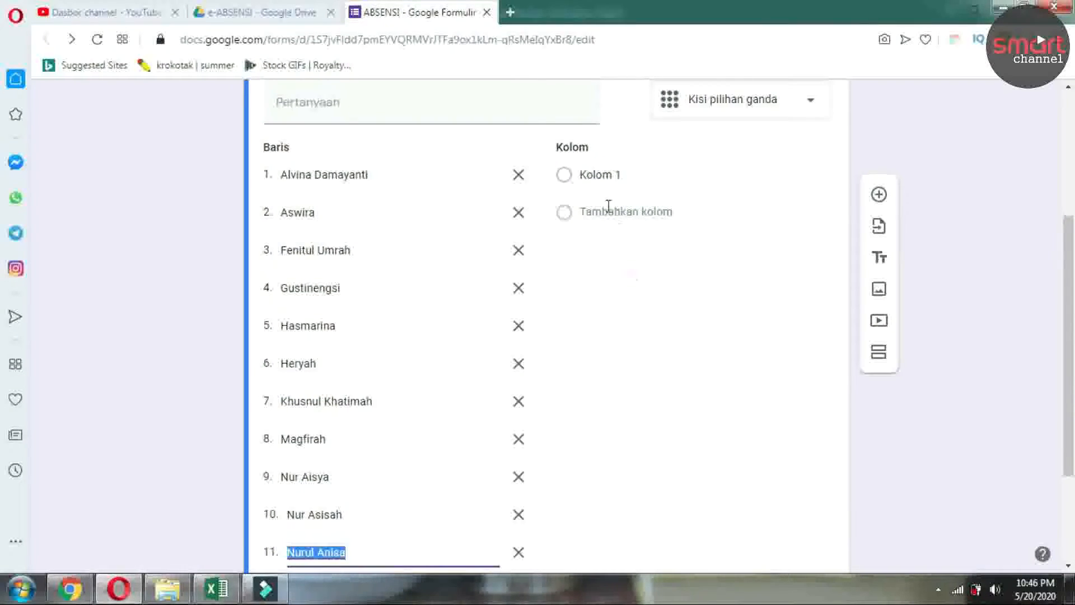
Label the grid's four columns H, S, I and A
{"action": "left_click", "coordinate": [614, 175]}
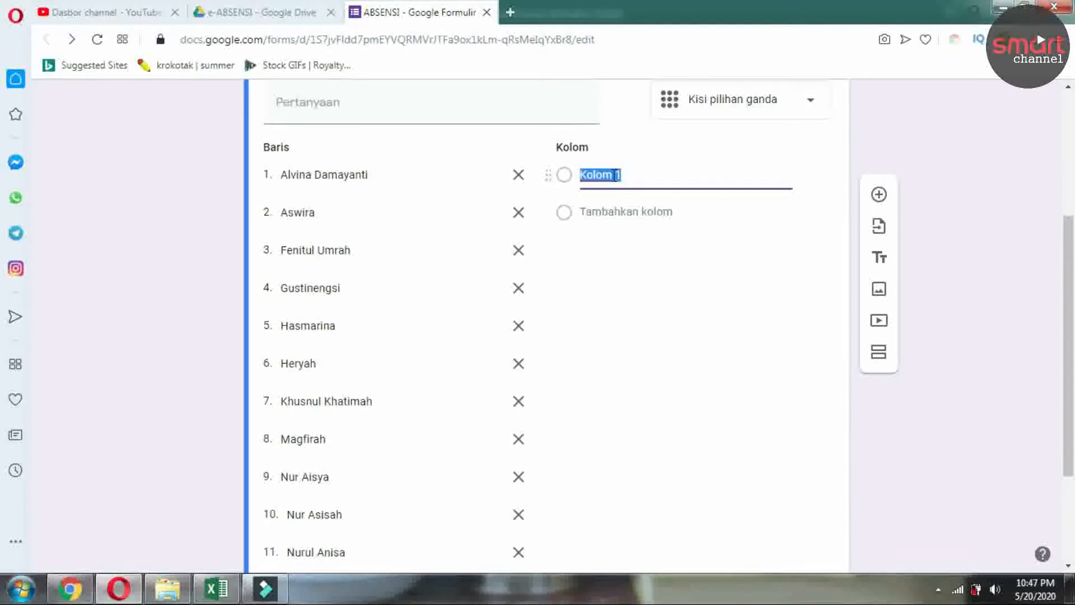
{"action": "type", "text": "H"}
{"action": "key", "text": "Return"}
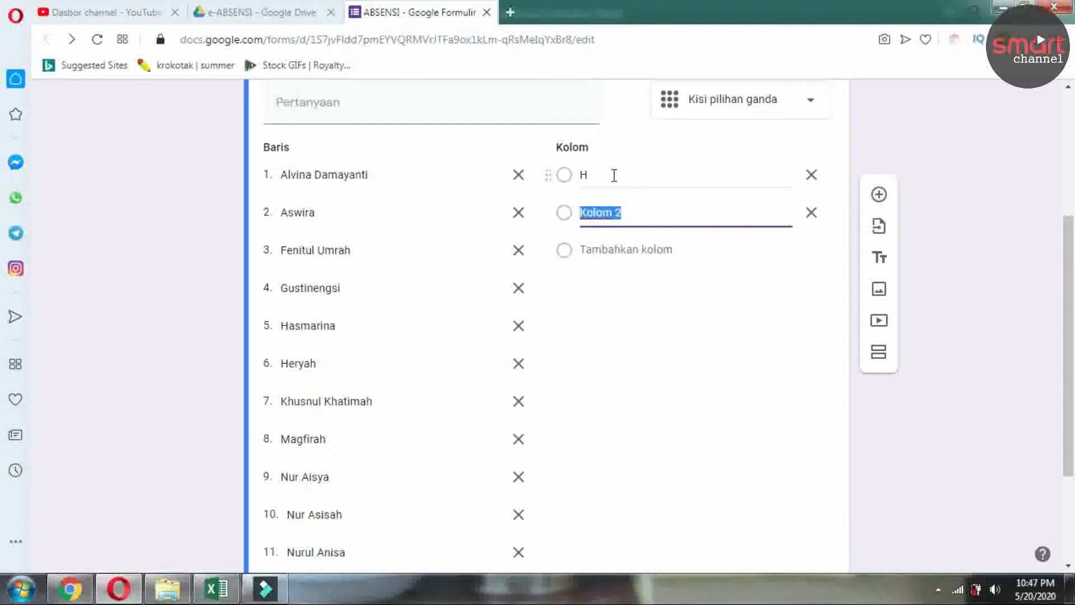
{"action": "type", "text": "S"}
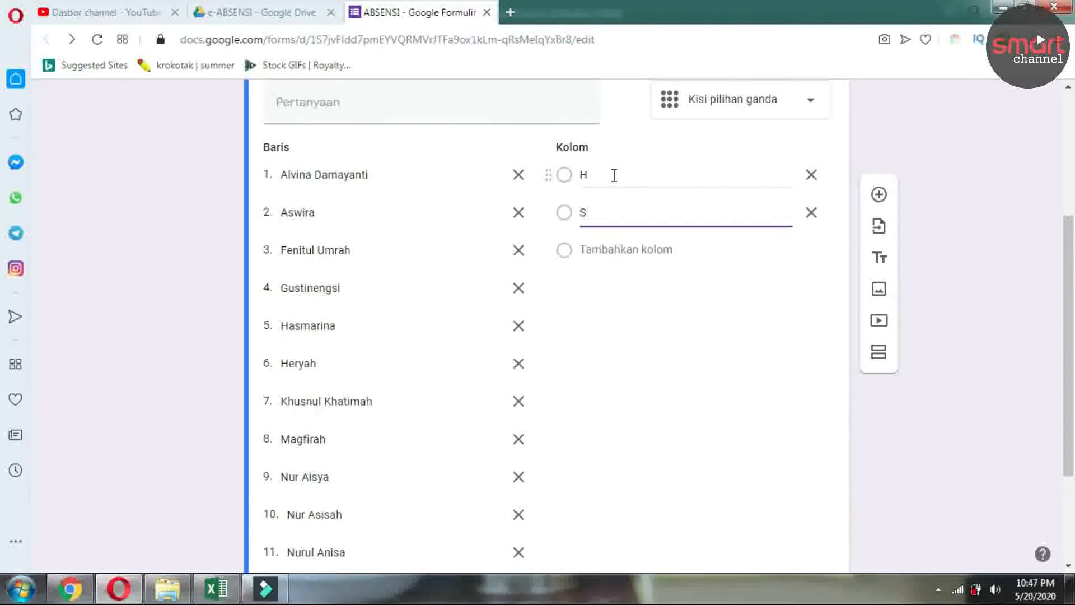
{"action": "key", "text": "Return"}
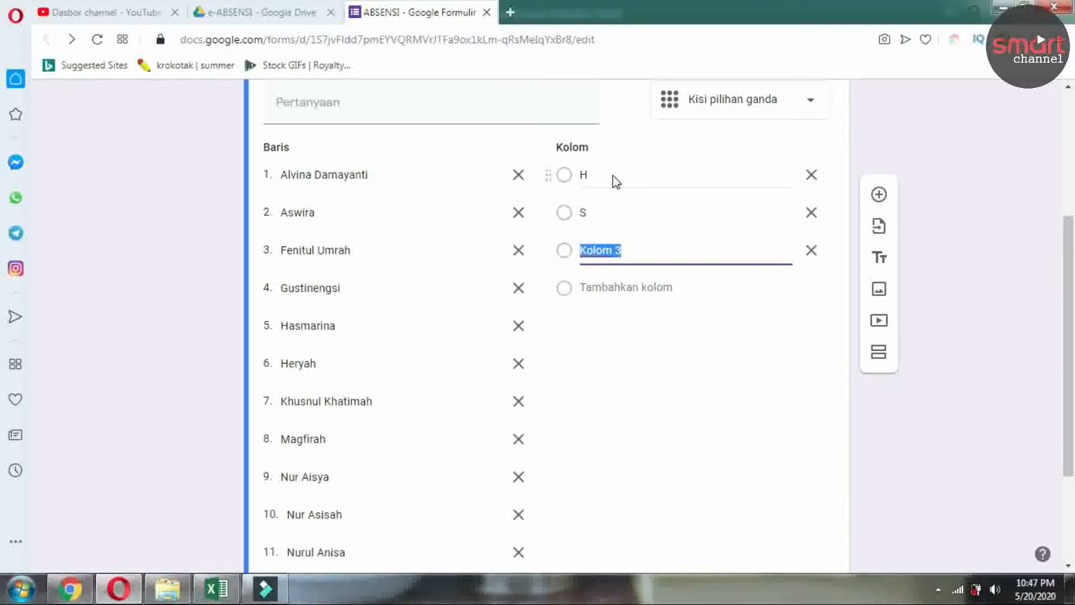
{"action": "type", "text": "I"}
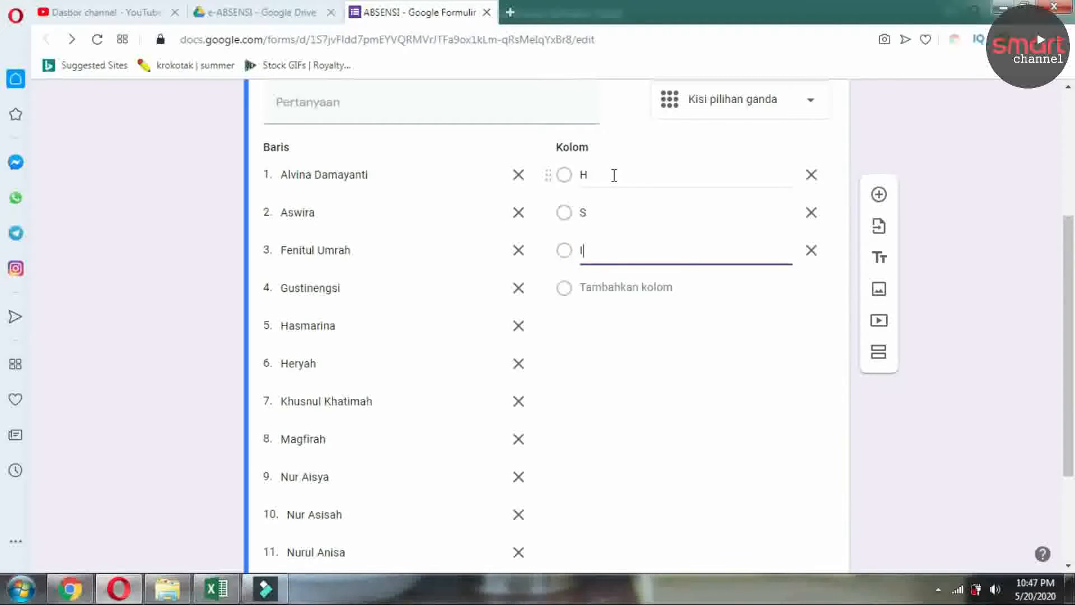
{"action": "key", "text": "Return"}
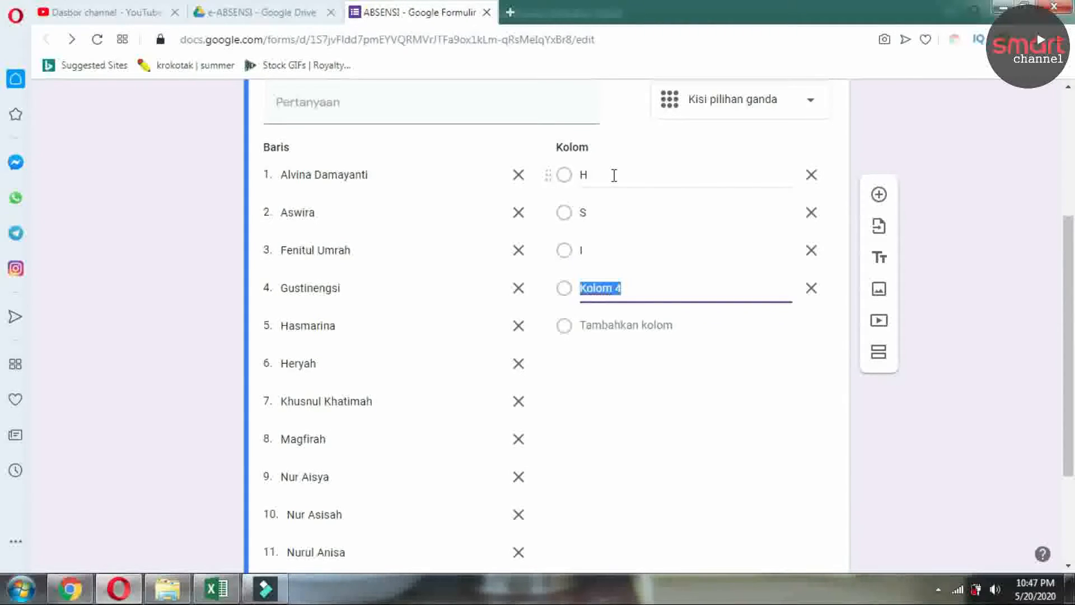
{"action": "type", "text": "A"}
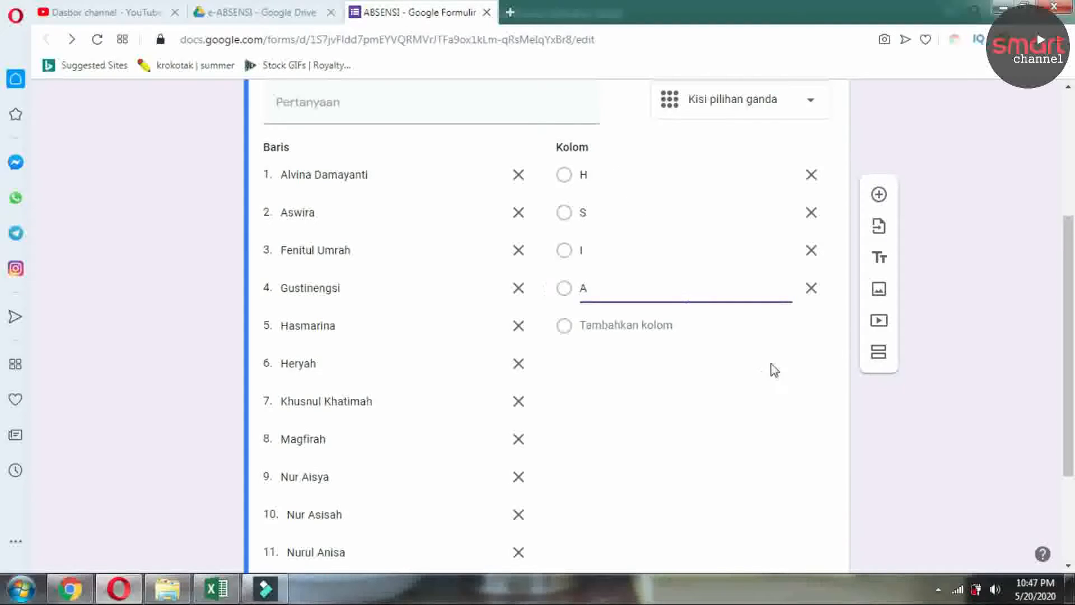
Turn on Perlu 1 tanggapan di setiap baris for the attendance grid question
{"action": "scroll", "coordinate": [773, 369], "scroll_direction": "down", "scroll_amount": 3}
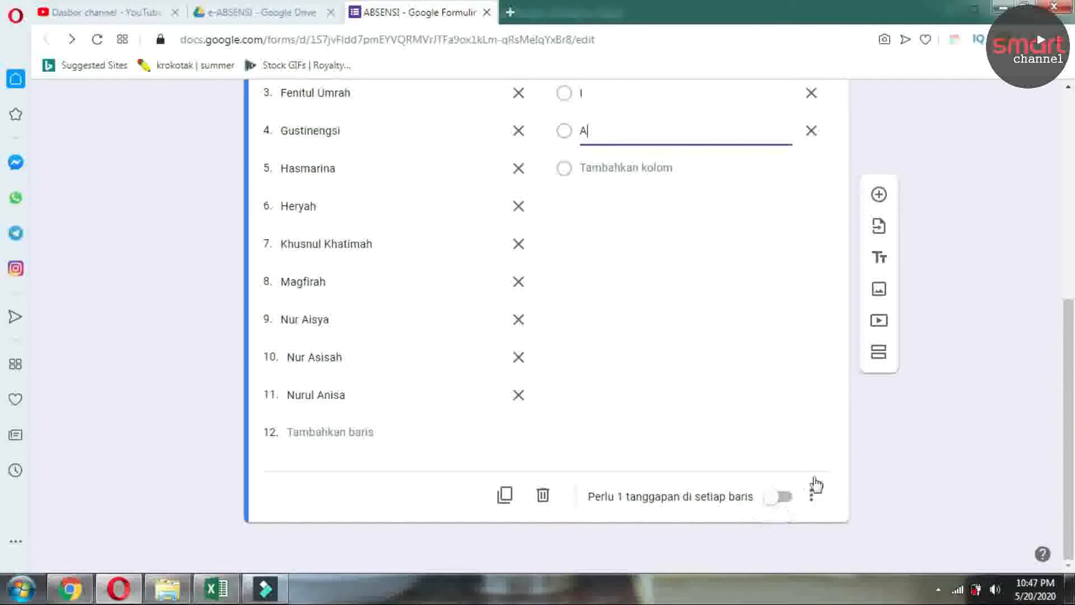
{"action": "left_click", "coordinate": [784, 497]}
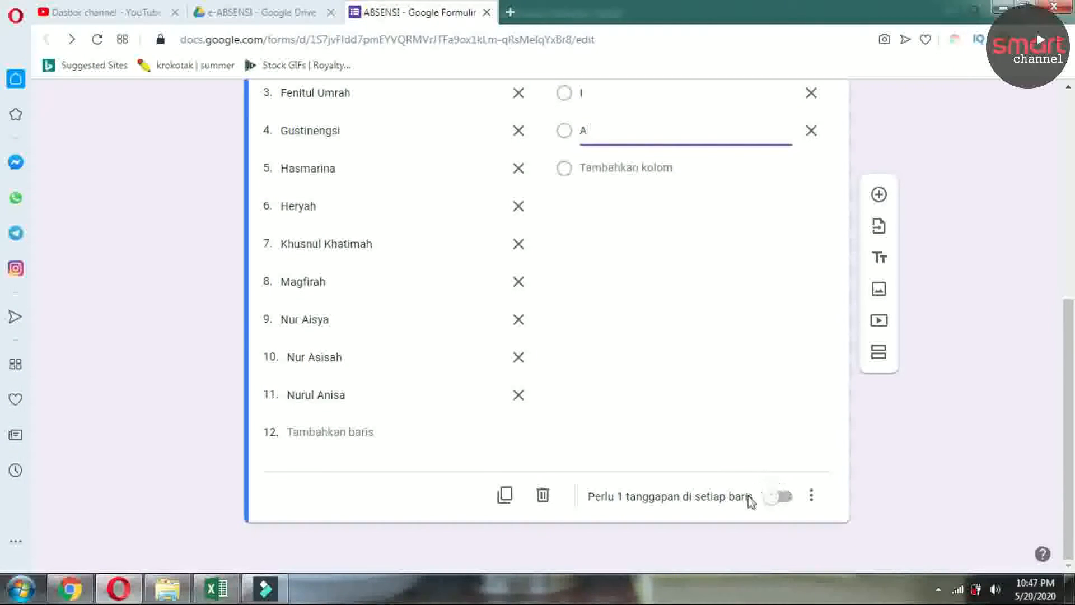
{"action": "left_click", "coordinate": [784, 498]}
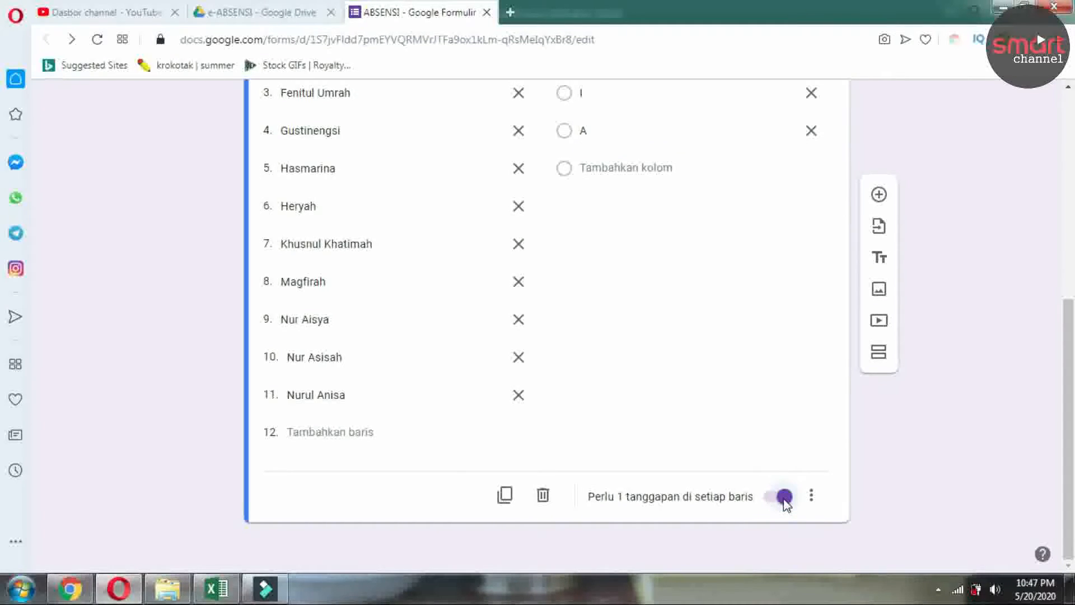
Open the form's sending options, choose sharing by link with Perpendek URL enabled, and copy the shortened link
{"action": "scroll", "coordinate": [722, 501], "scroll_direction": "up", "scroll_amount": 7}
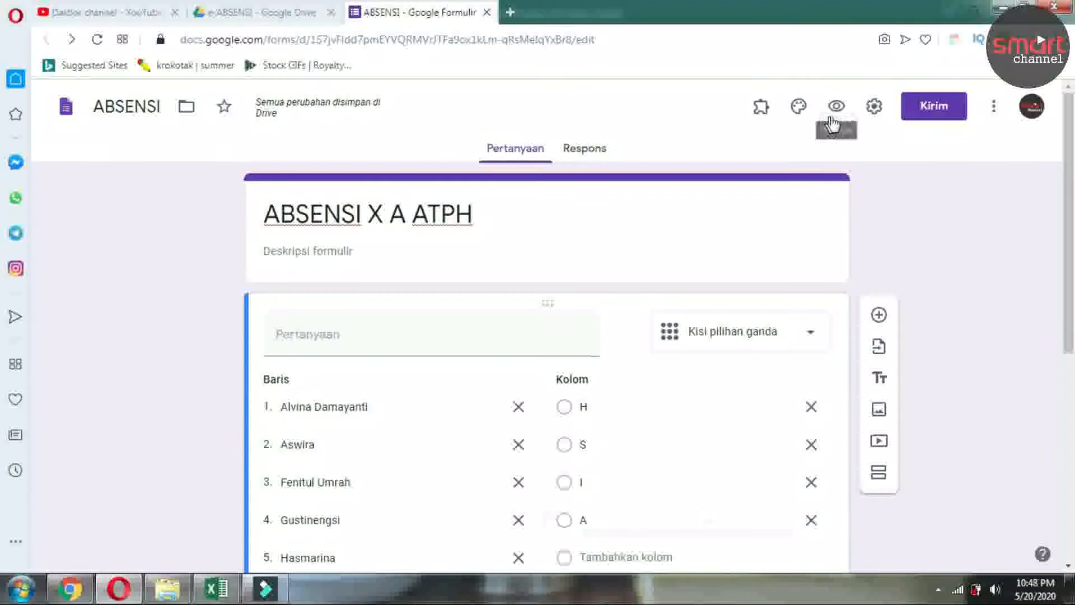
{"action": "left_click", "coordinate": [921, 117]}
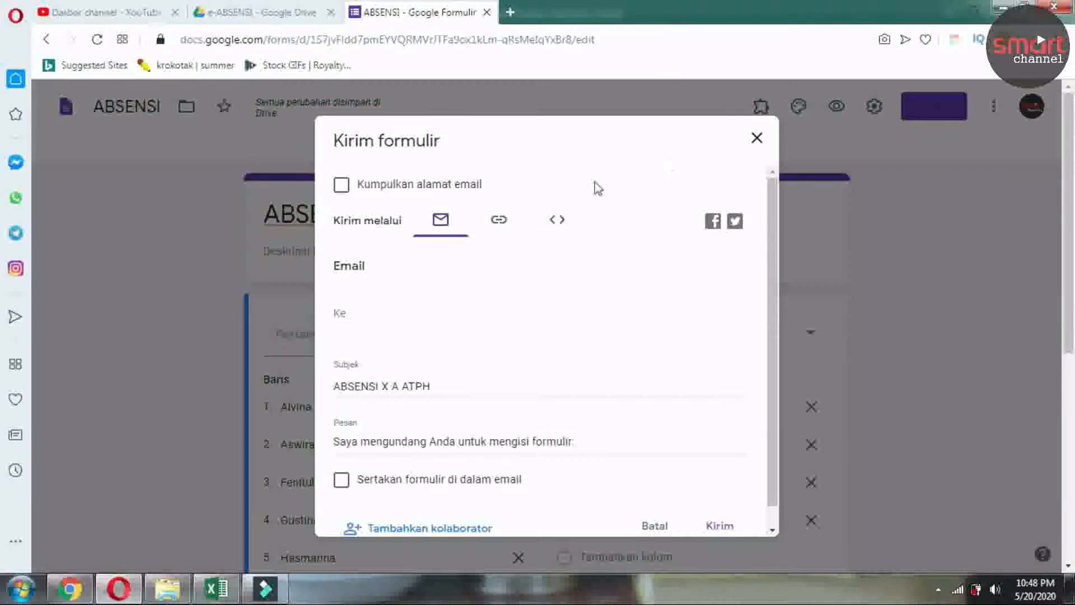
{"action": "left_click", "coordinate": [503, 226]}
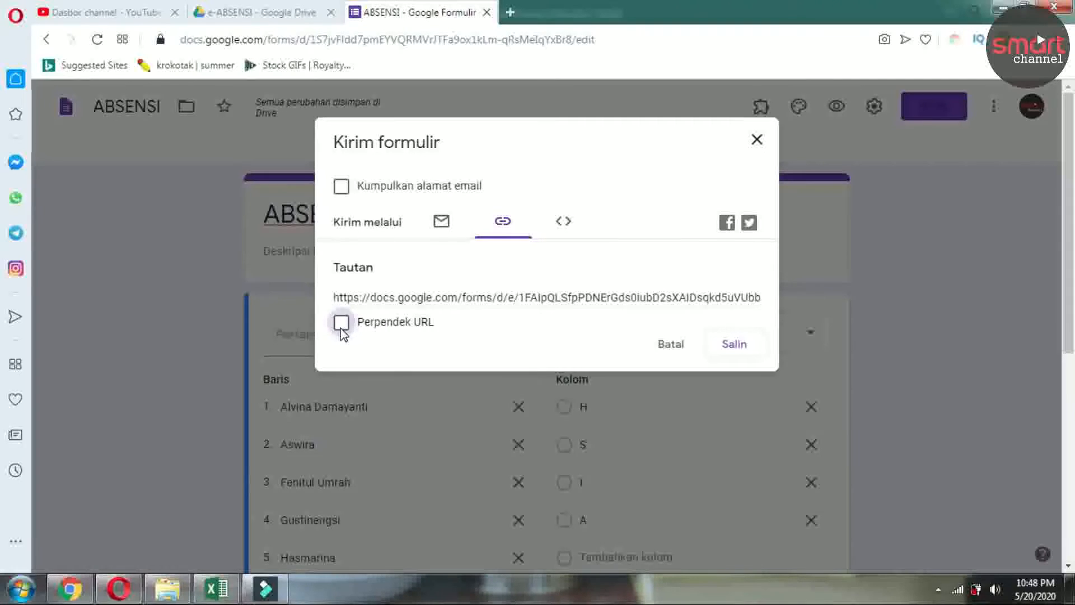
{"action": "left_click", "coordinate": [374, 335]}
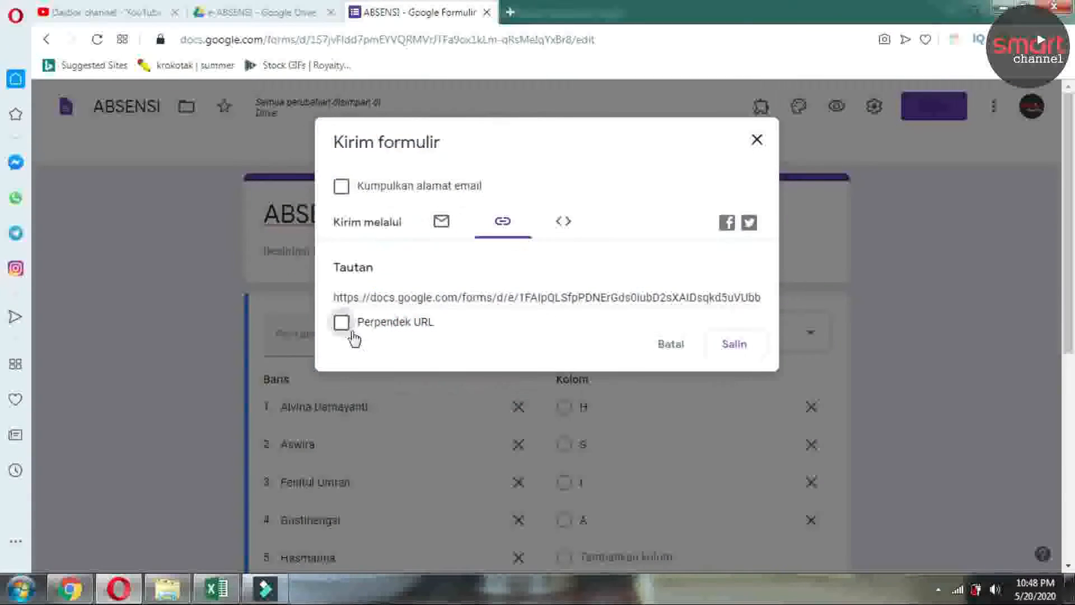
{"action": "left_click", "coordinate": [342, 324]}
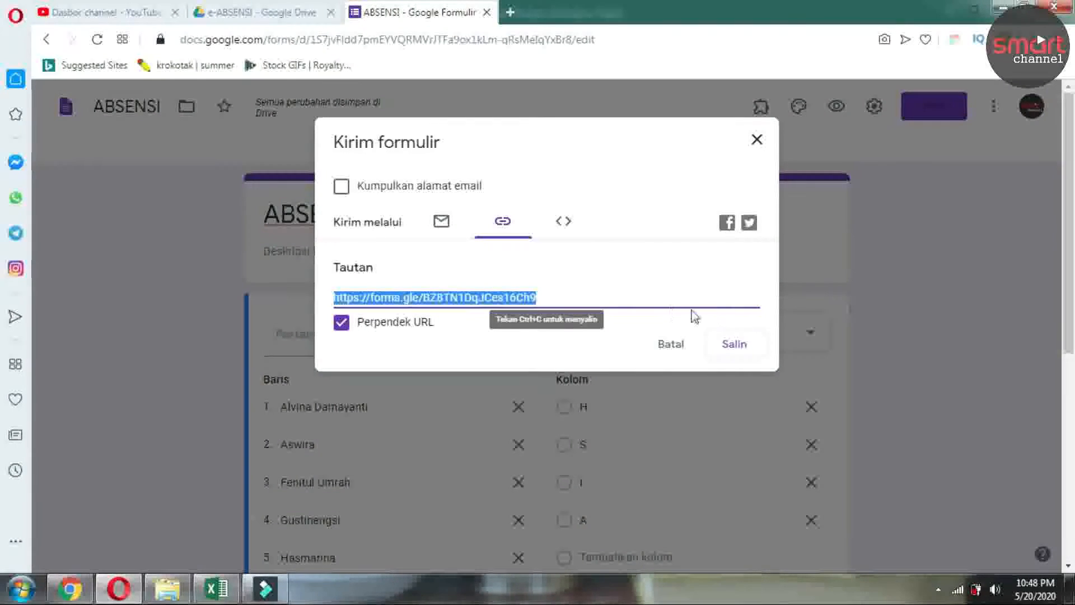
{"action": "left_click", "coordinate": [733, 346]}
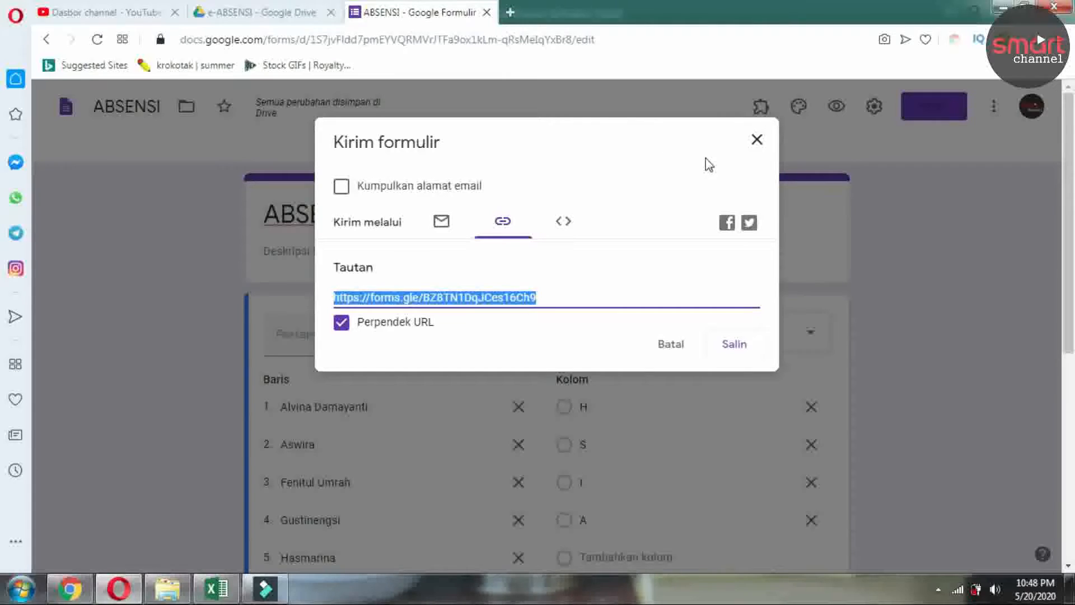
Check the ABSENSI form's entry in the e-ABSENSI Drive folder and return to the form editor
{"action": "left_click", "coordinate": [296, 17]}
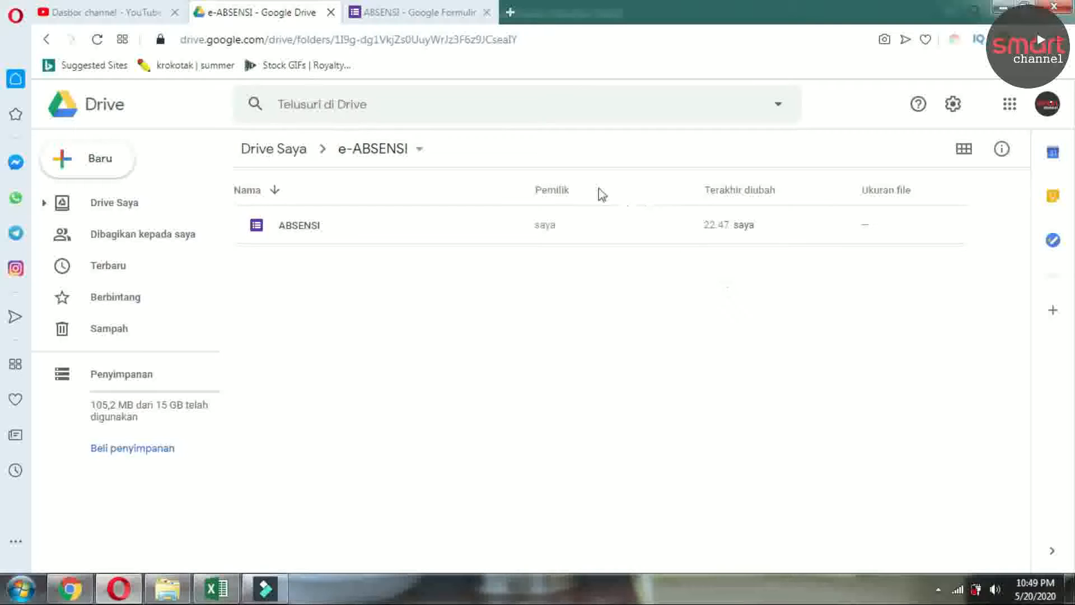
{"action": "left_click", "coordinate": [398, 13]}
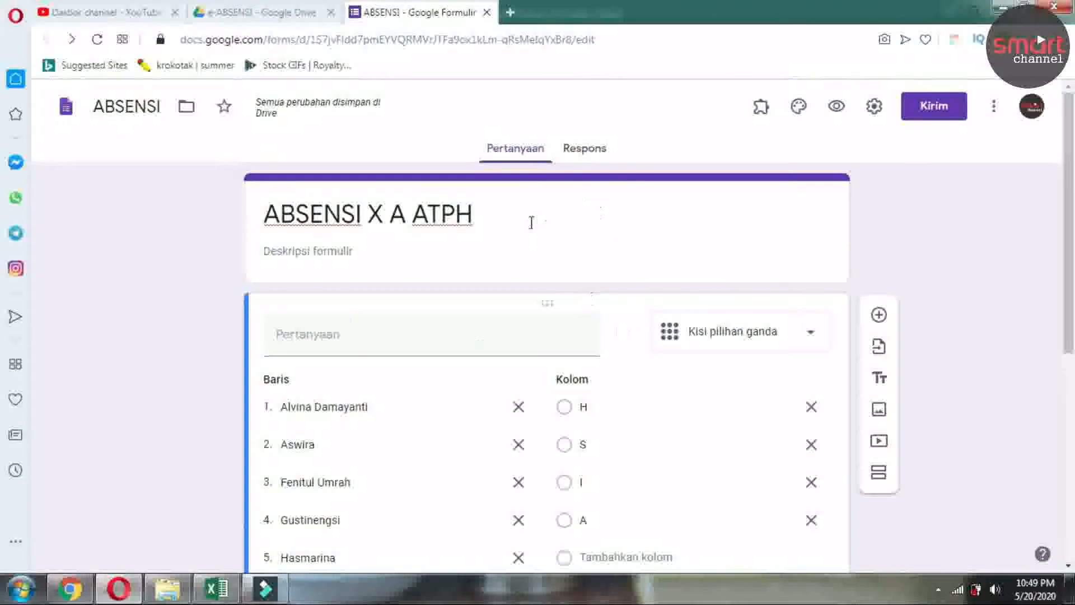
{"action": "left_click", "coordinate": [283, 14]}
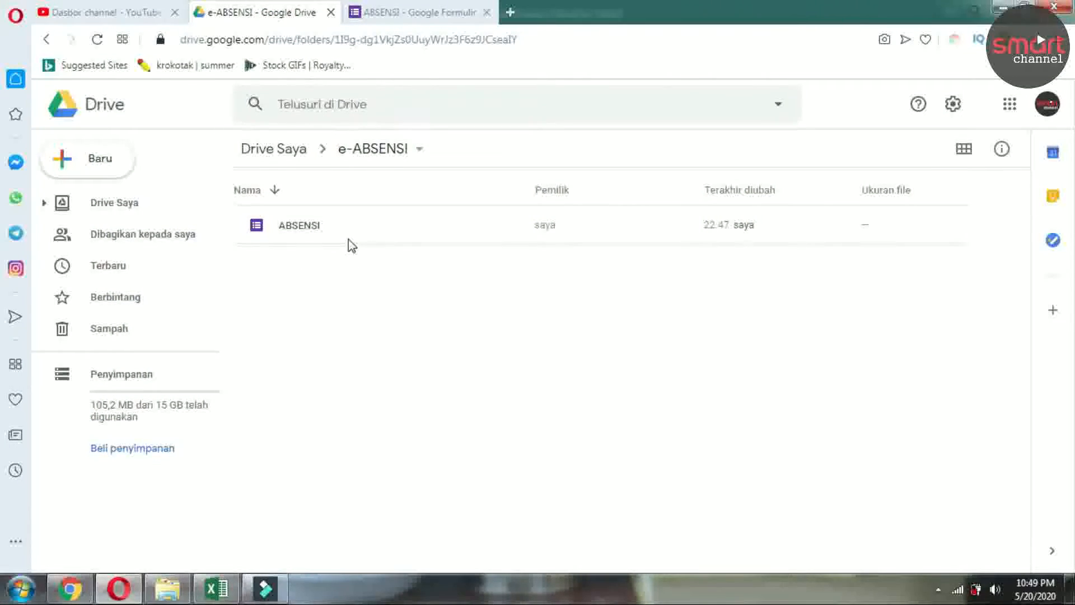
{"action": "left_click", "coordinate": [386, 12]}
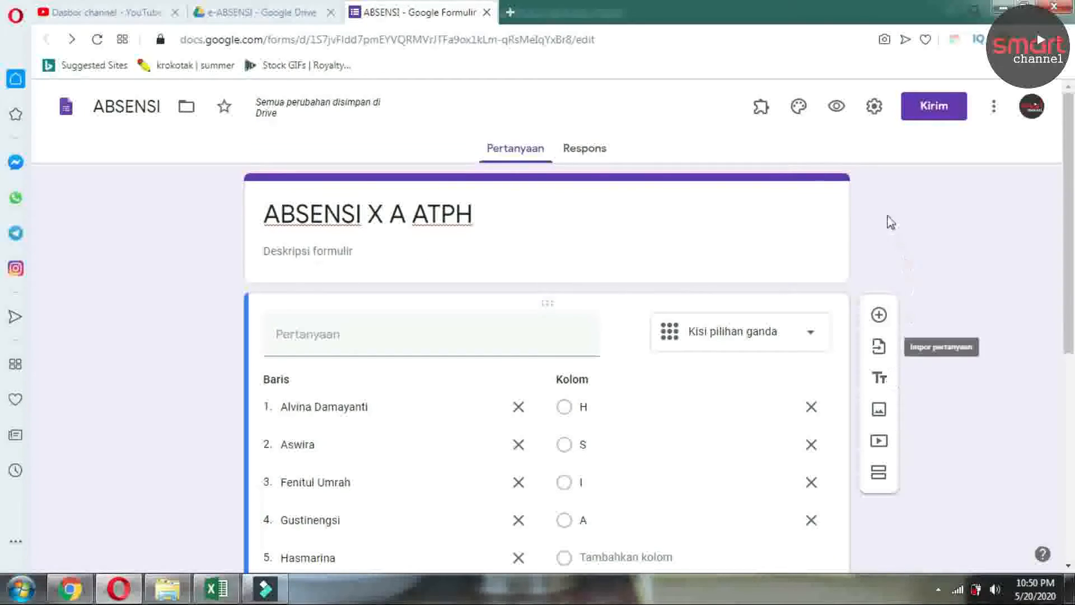
Open the form preview and mark the first six students in row order as H, H, S, H, H and I
{"action": "left_click", "coordinate": [837, 113]}
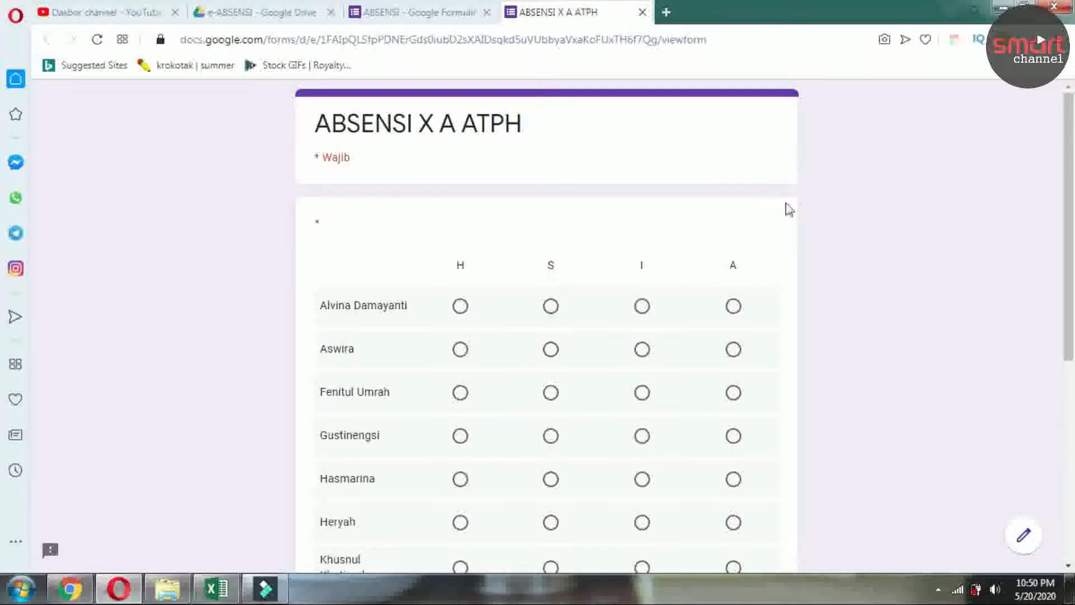
{"action": "scroll", "coordinate": [776, 302], "scroll_direction": "down", "scroll_amount": 1}
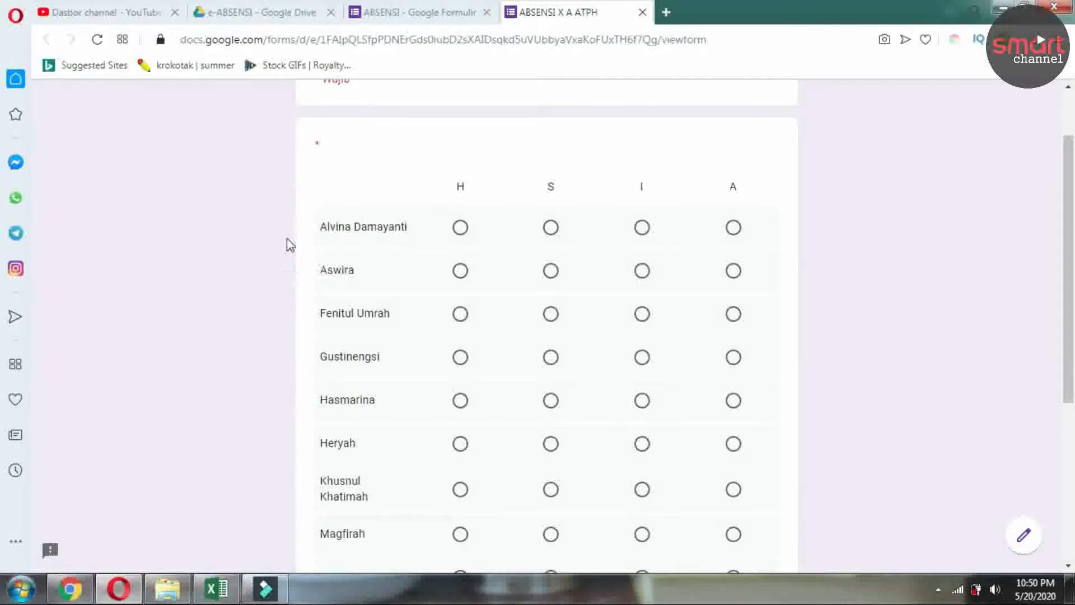
{"action": "left_click", "coordinate": [460, 228]}
{"action": "left_click", "coordinate": [465, 276]}
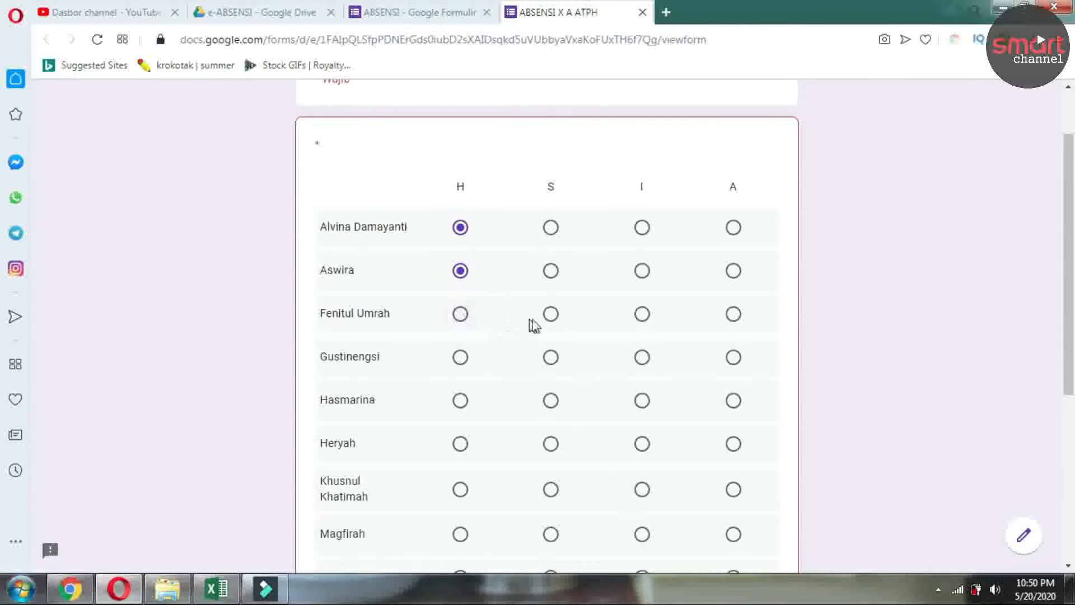
{"action": "left_click", "coordinate": [549, 316]}
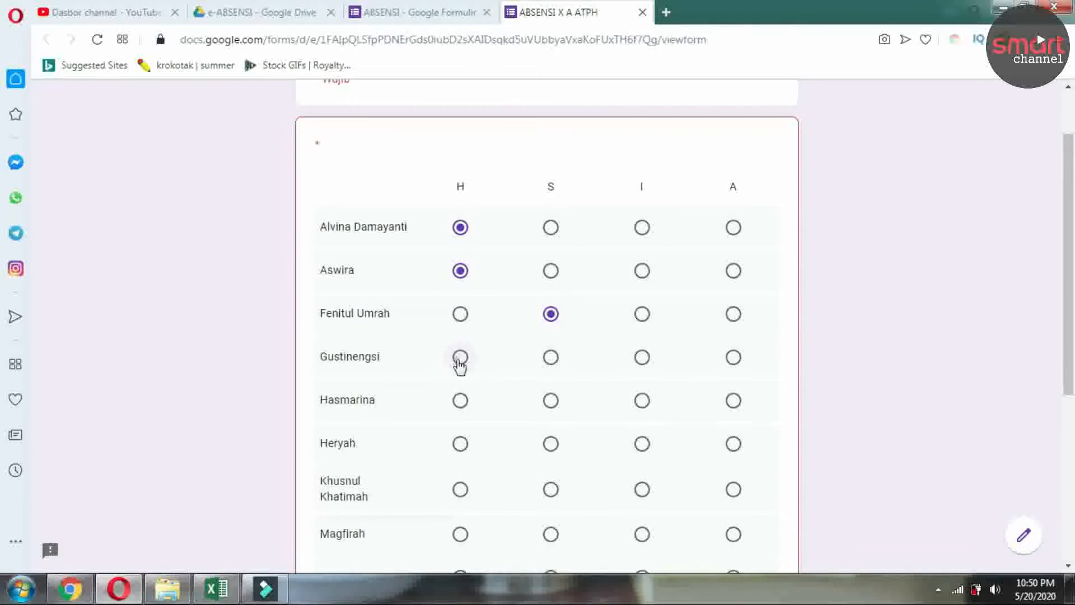
{"action": "left_click", "coordinate": [460, 360]}
{"action": "left_click", "coordinate": [462, 401]}
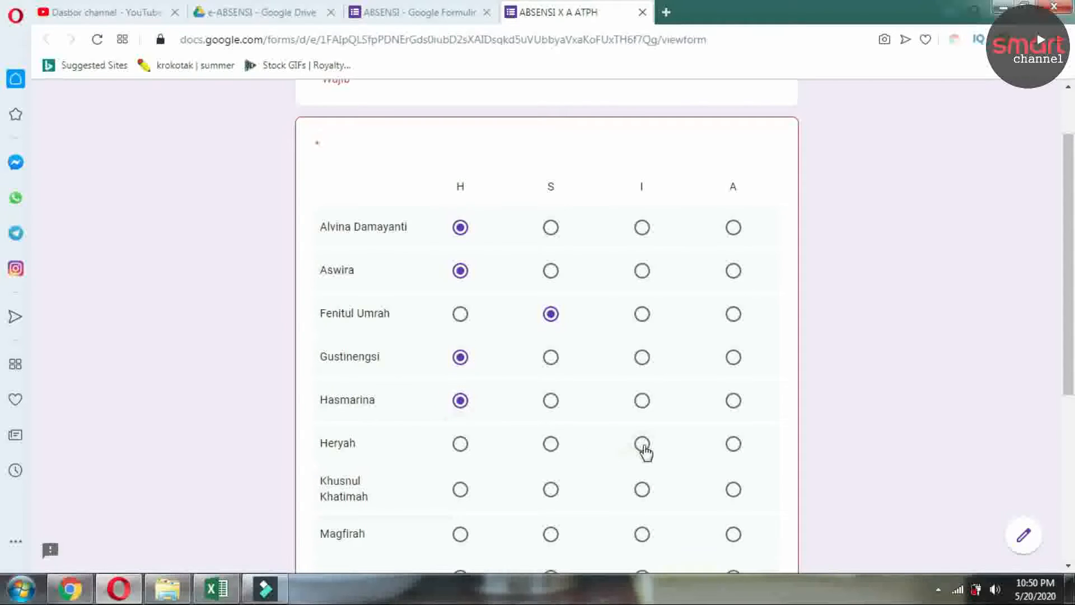
{"action": "left_click", "coordinate": [643, 444]}
Mark the remaining five students in row order as H, A, H, H and H
{"action": "scroll", "coordinate": [552, 437], "scroll_direction": "down", "scroll_amount": 3}
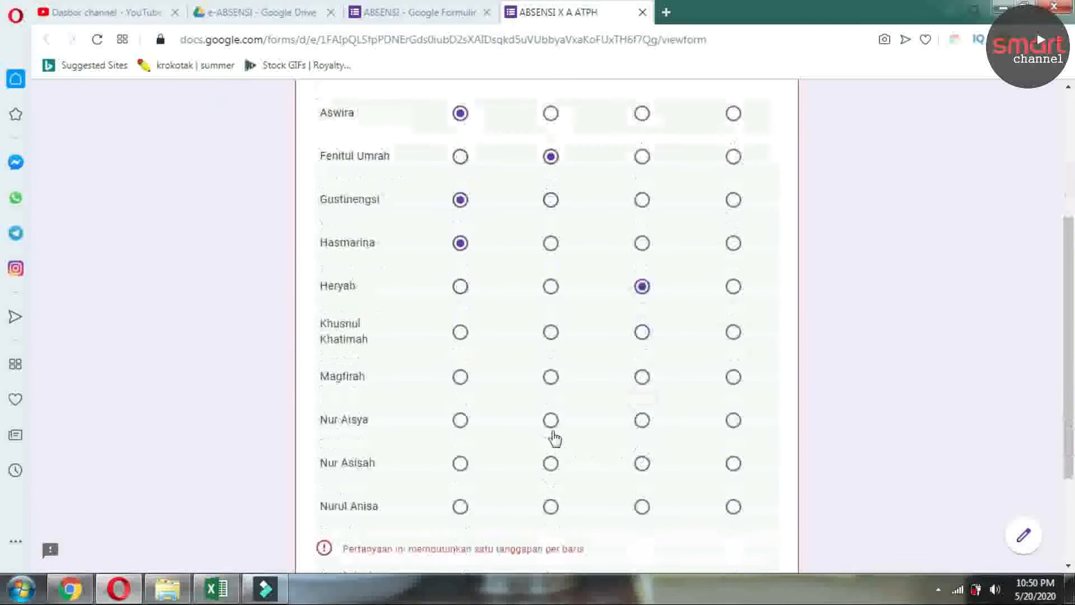
{"action": "left_click", "coordinate": [462, 336]}
{"action": "left_click", "coordinate": [725, 382]}
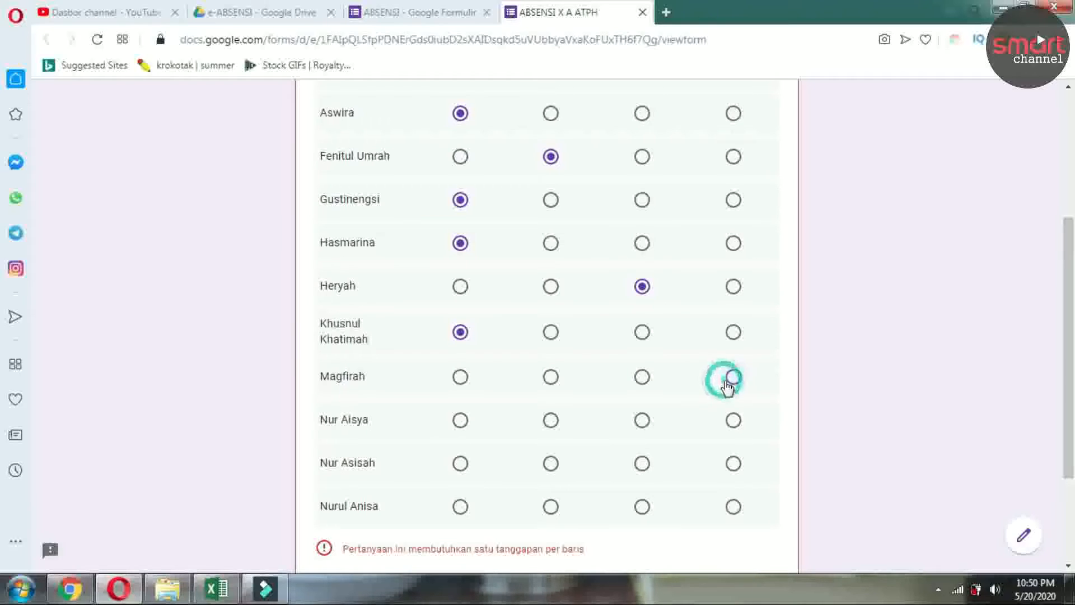
{"action": "left_click", "coordinate": [461, 423]}
{"action": "left_click", "coordinate": [461, 463]}
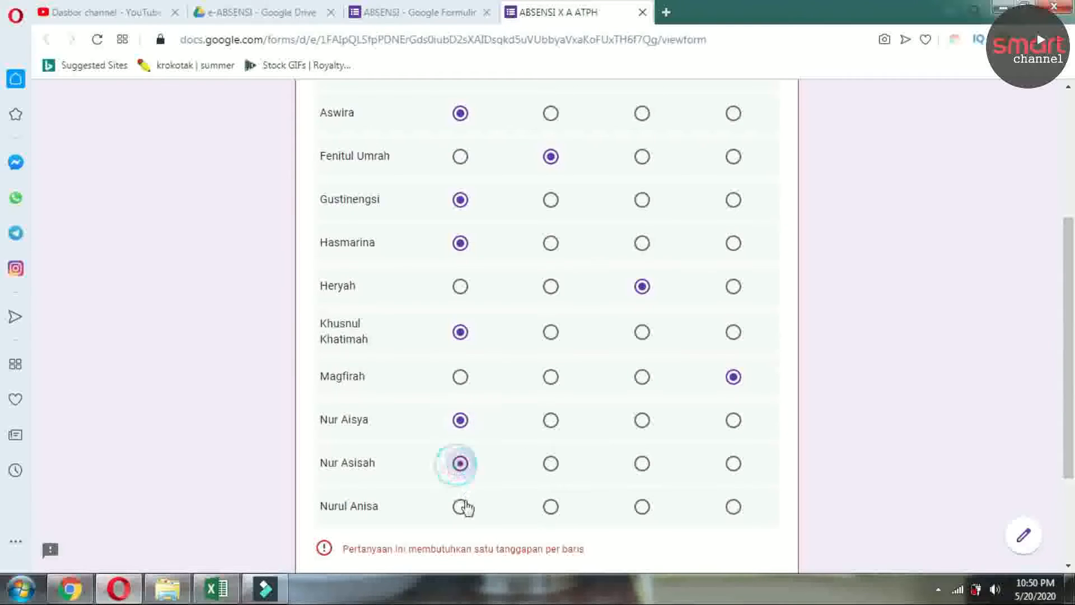
{"action": "left_click", "coordinate": [461, 507]}
Review the marks in the completed attendance grid and submit the response
{"action": "scroll", "coordinate": [656, 412], "scroll_direction": "up", "scroll_amount": 1}
{"action": "scroll", "coordinate": [658, 411], "scroll_direction": "up", "scroll_amount": 2}
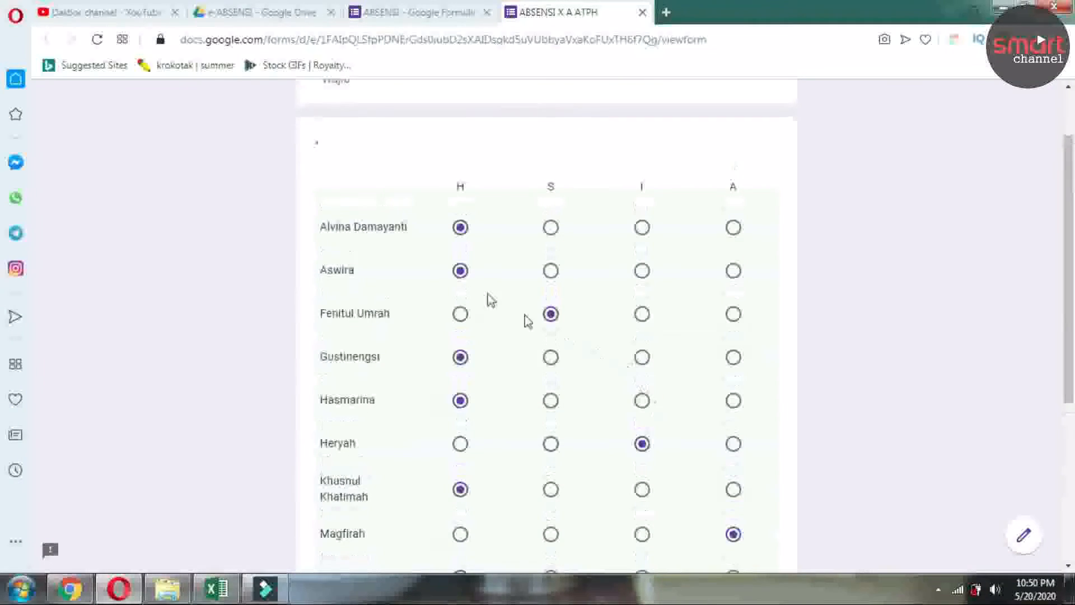
{"action": "scroll", "coordinate": [624, 307], "scroll_direction": "down", "scroll_amount": 3}
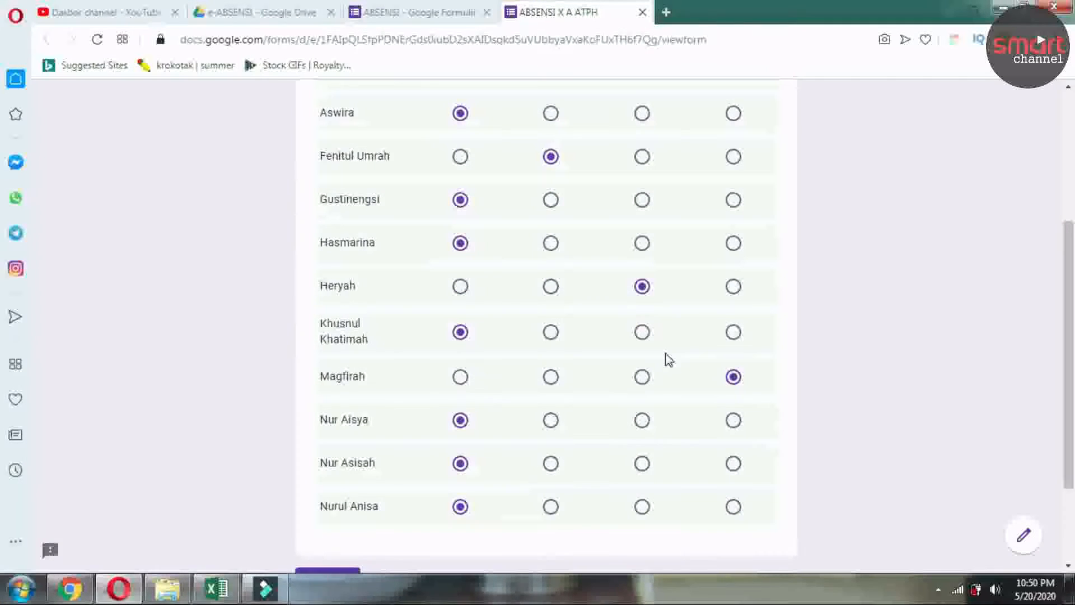
{"action": "scroll", "coordinate": [668, 360], "scroll_direction": "down", "scroll_amount": 2}
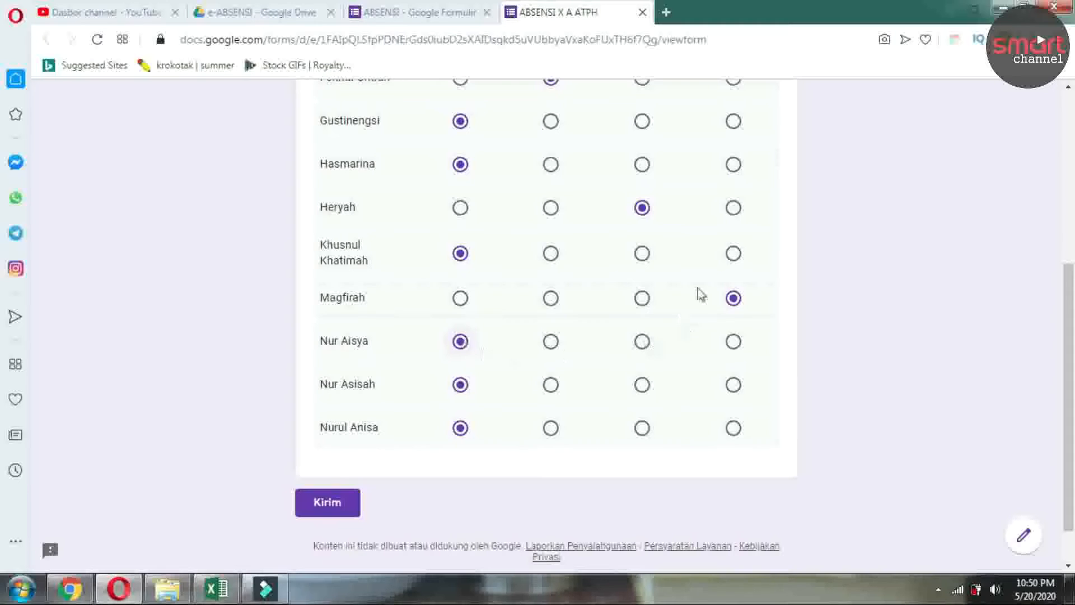
{"action": "scroll", "coordinate": [405, 209], "scroll_direction": "up", "scroll_amount": 3}
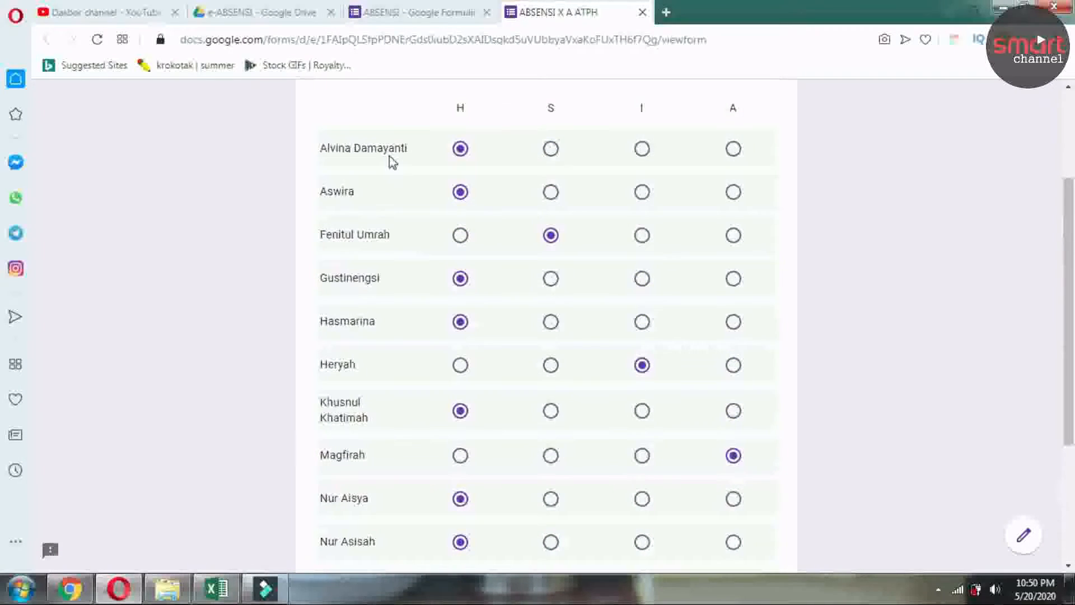
{"action": "scroll", "coordinate": [403, 269], "scroll_direction": "down", "scroll_amount": 3}
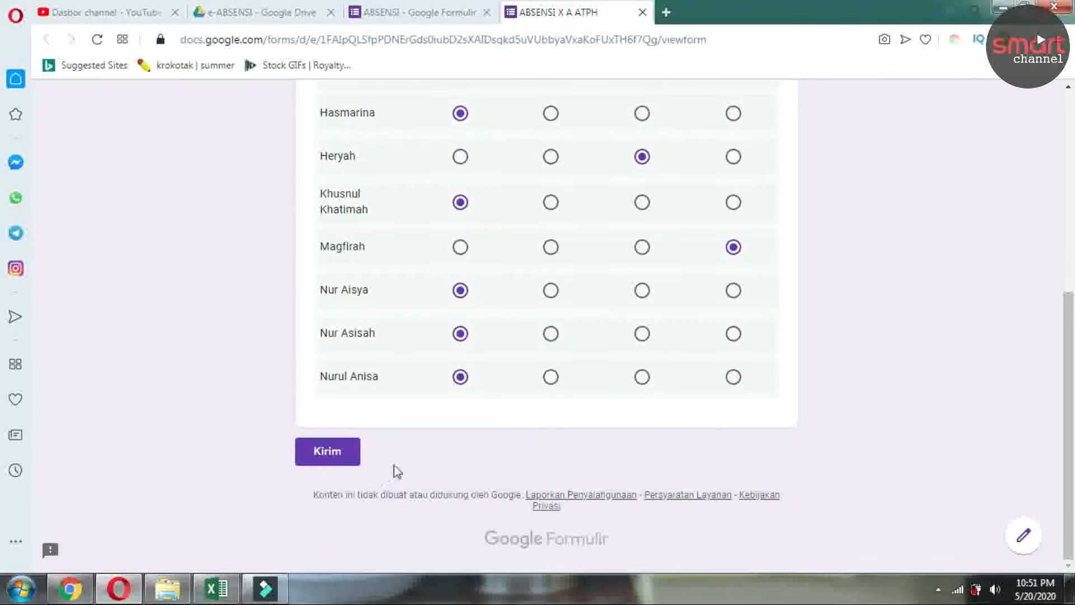
{"action": "scroll", "coordinate": [585, 434], "scroll_direction": "up", "scroll_amount": 3}
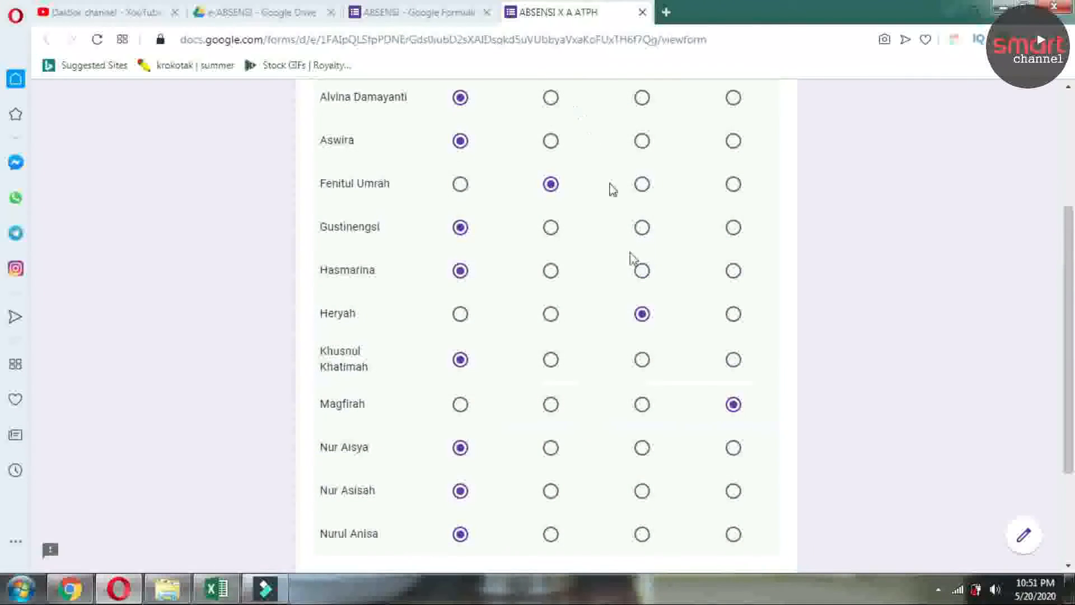
{"action": "scroll", "coordinate": [669, 149], "scroll_direction": "down", "scroll_amount": 3}
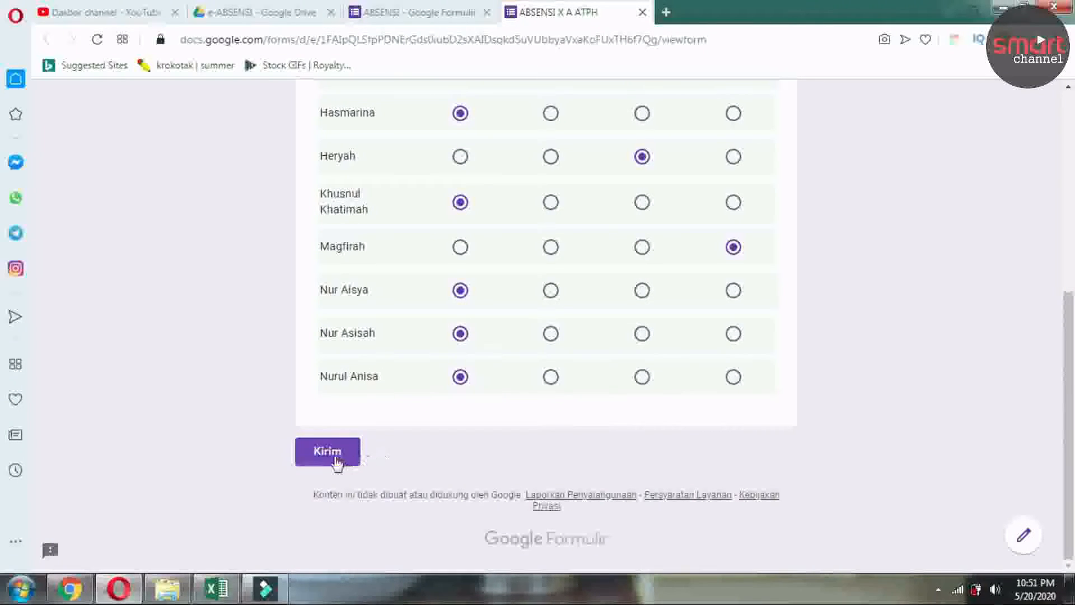
{"action": "left_click", "coordinate": [335, 458]}
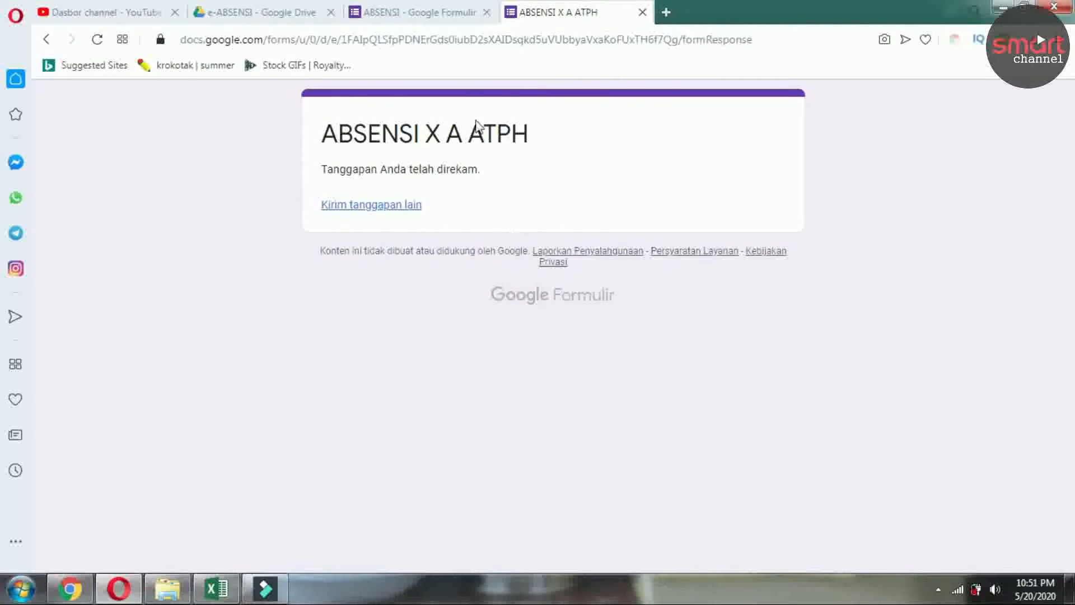
Open the form's responses in the editor and create a new linked spreadsheet named ABSENSI (Respons)
{"action": "left_click", "coordinate": [429, 12]}
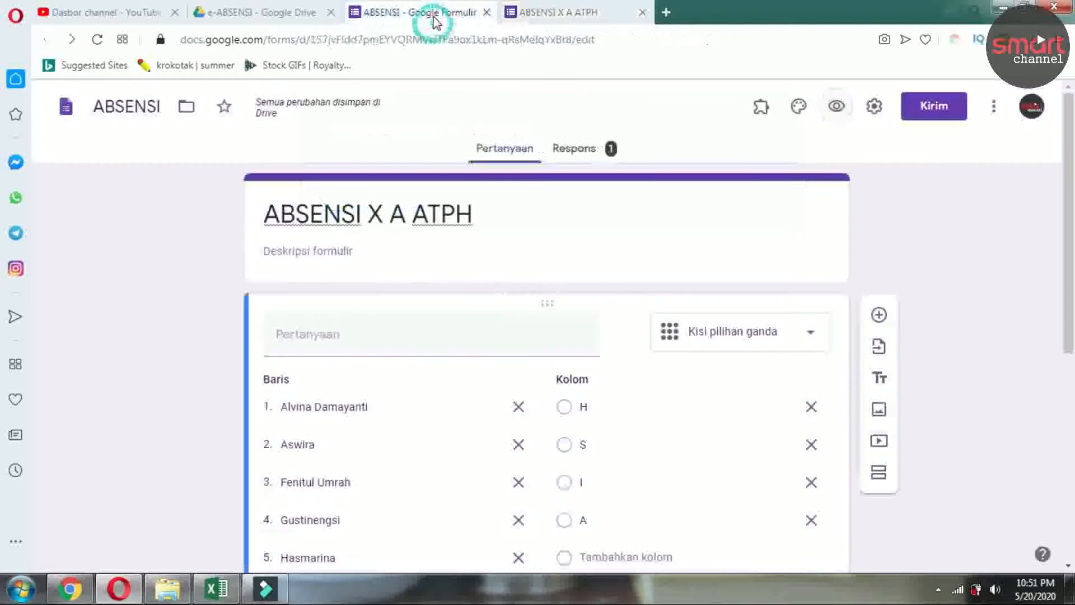
{"action": "left_click", "coordinate": [568, 149]}
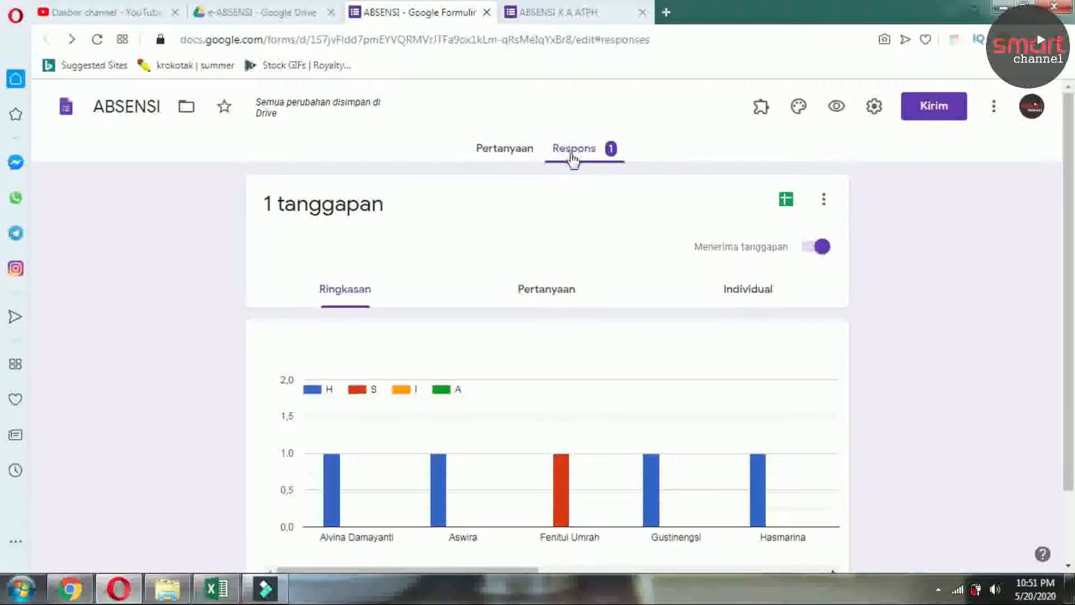
{"action": "left_click", "coordinate": [788, 202]}
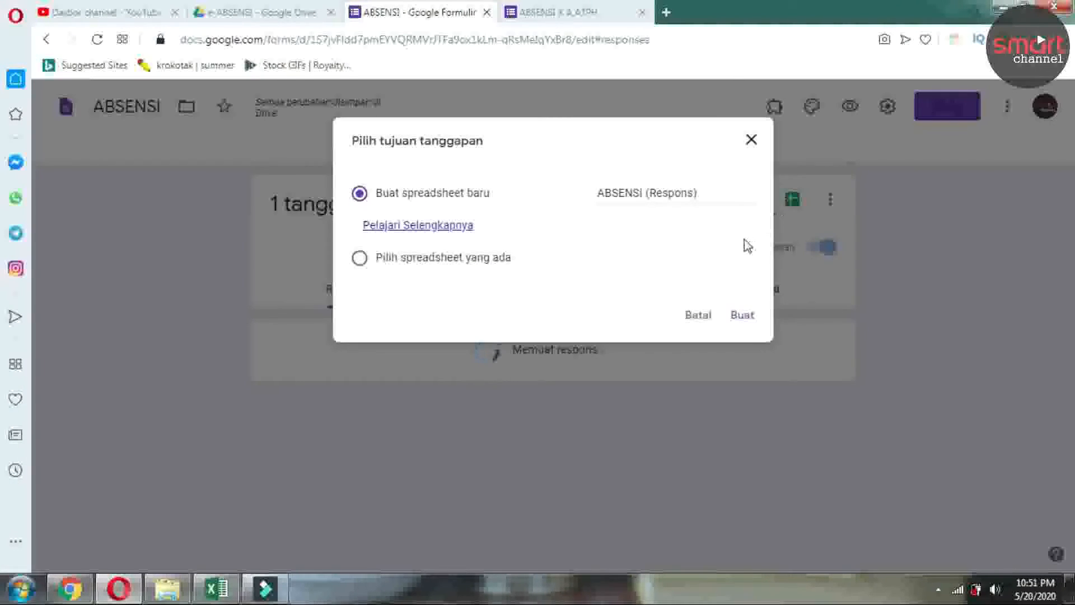
{"action": "left_click", "coordinate": [740, 319]}
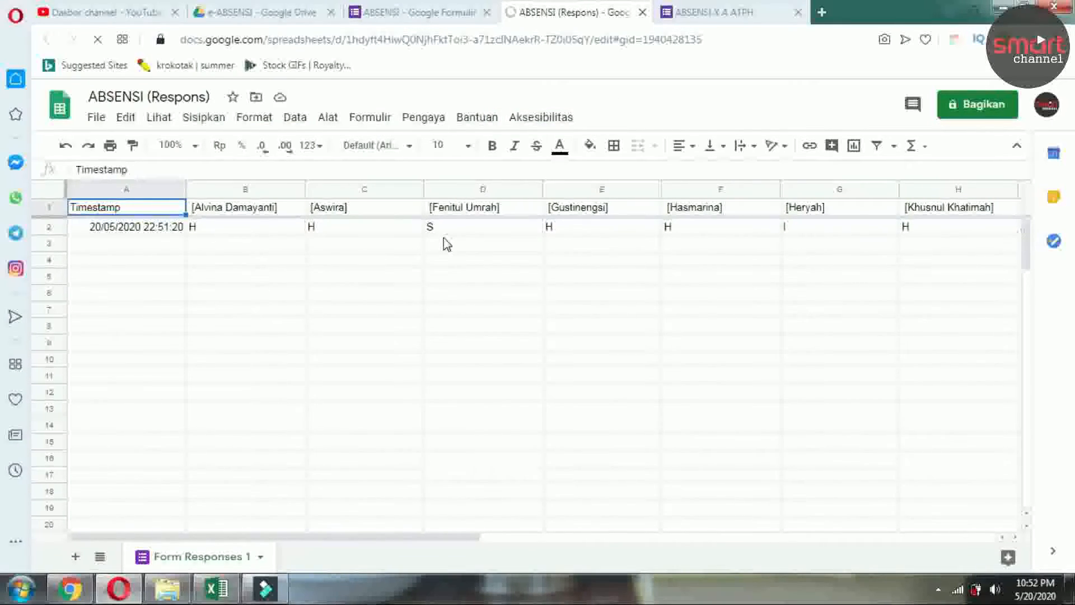
Examine the recorded timestamp, the students' attendance marks and the empty row below in the response spreadsheet
{"action": "left_click", "coordinate": [87, 234]}
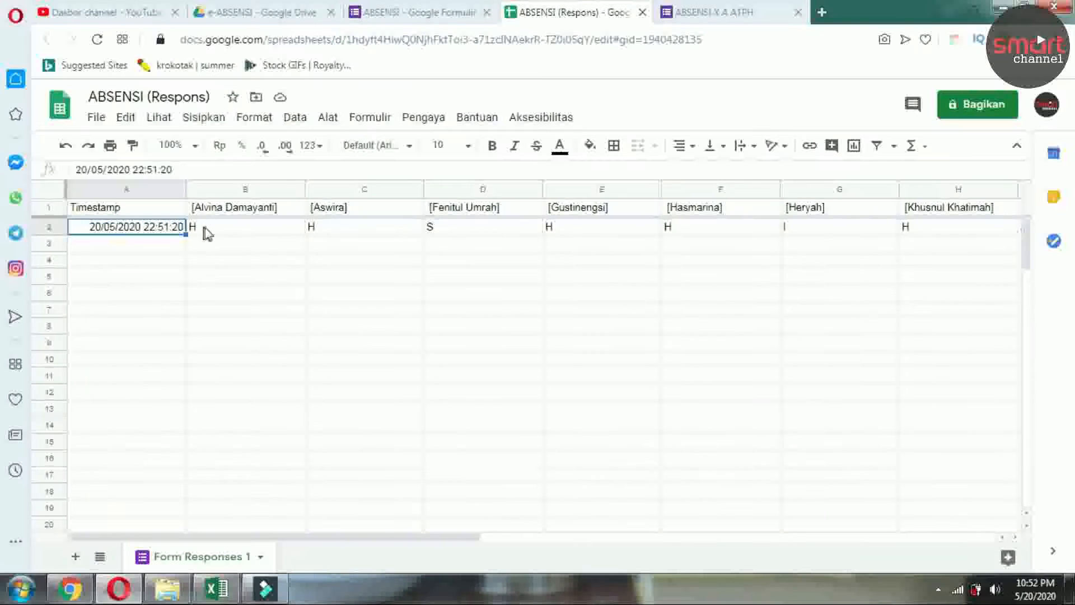
{"action": "left_click", "coordinate": [148, 244]}
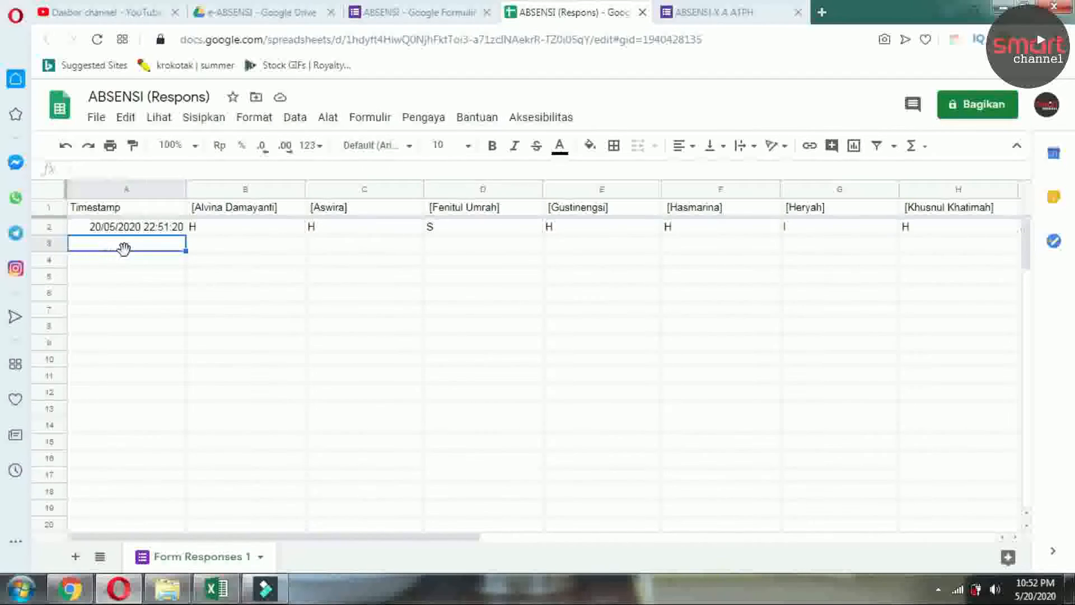
{"action": "left_click", "coordinate": [231, 246]}
{"action": "left_click", "coordinate": [321, 244]}
{"action": "left_click", "coordinate": [494, 247]}
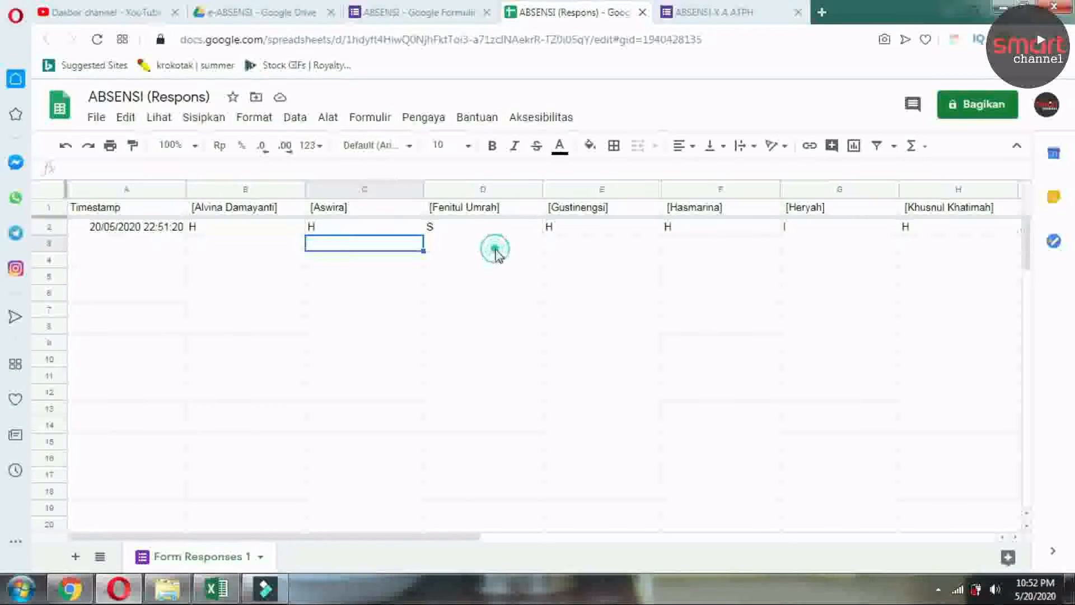
{"action": "left_click", "coordinate": [220, 228]}
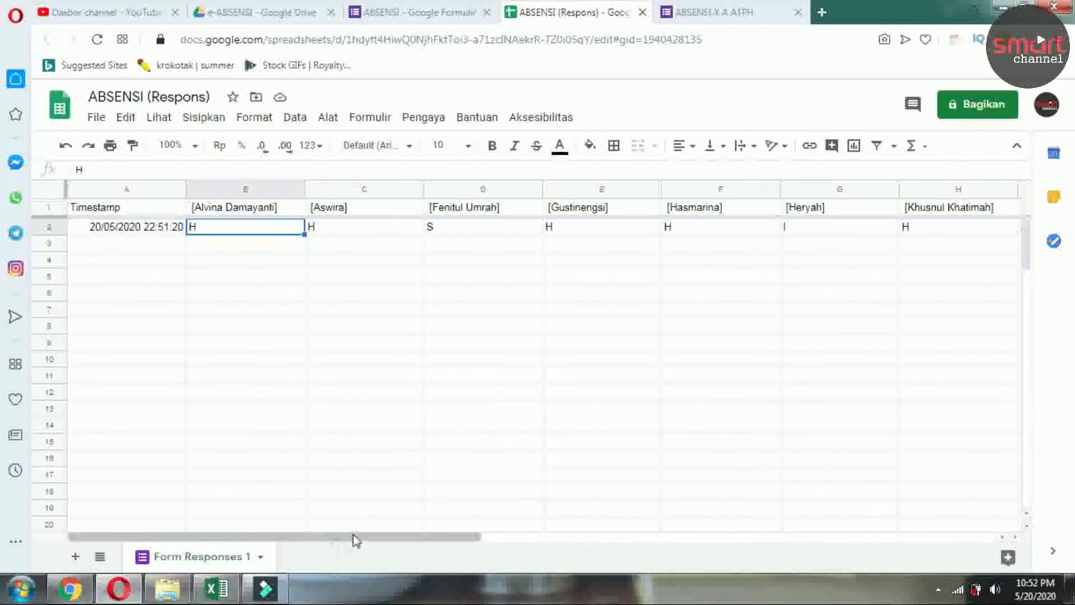
{"action": "left_click_drag", "start_coordinate": [355, 539], "coordinate": [380, 539]}
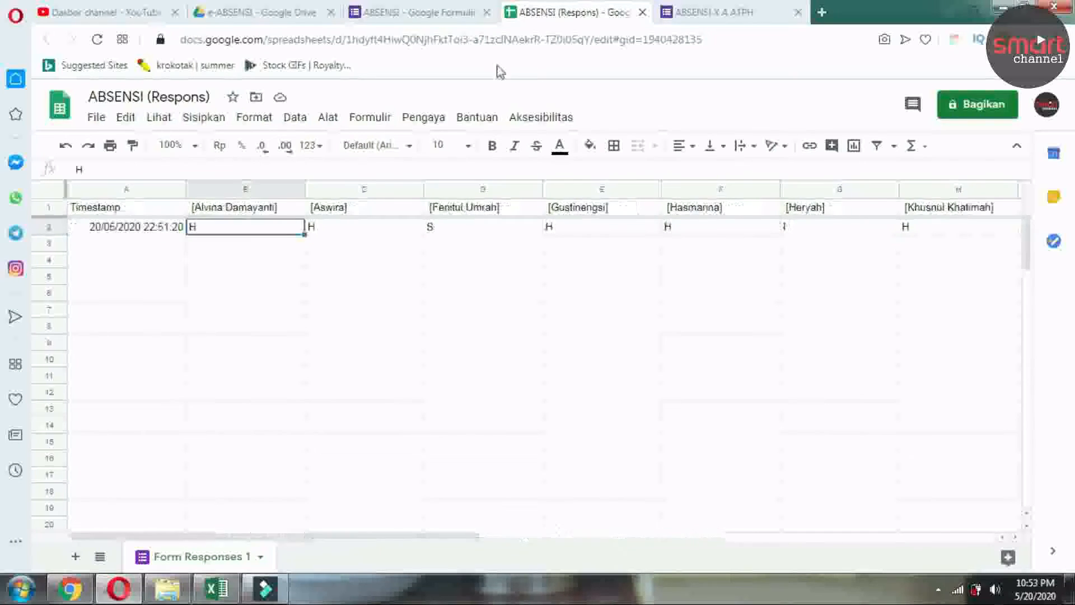
{"action": "left_click", "coordinate": [390, 15]}
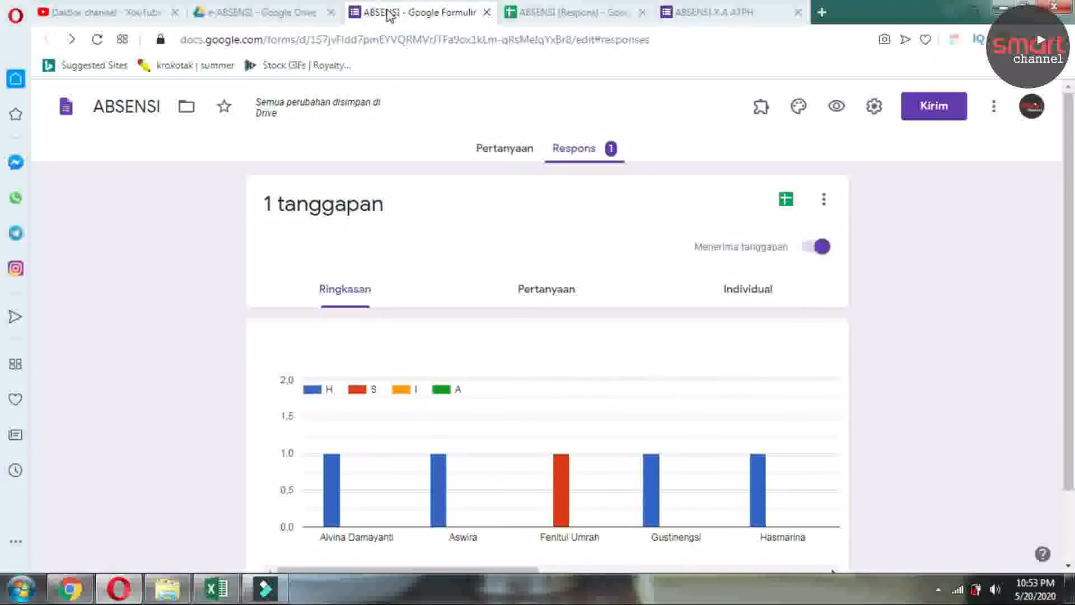
{"action": "left_click", "coordinate": [722, 12]}
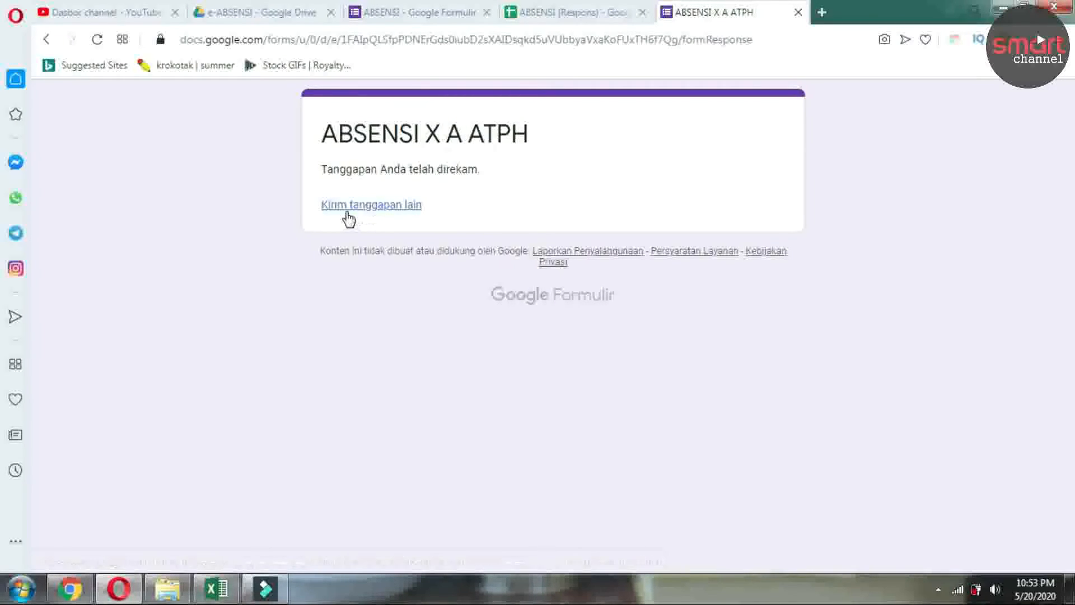
{"action": "left_click", "coordinate": [378, 205]}
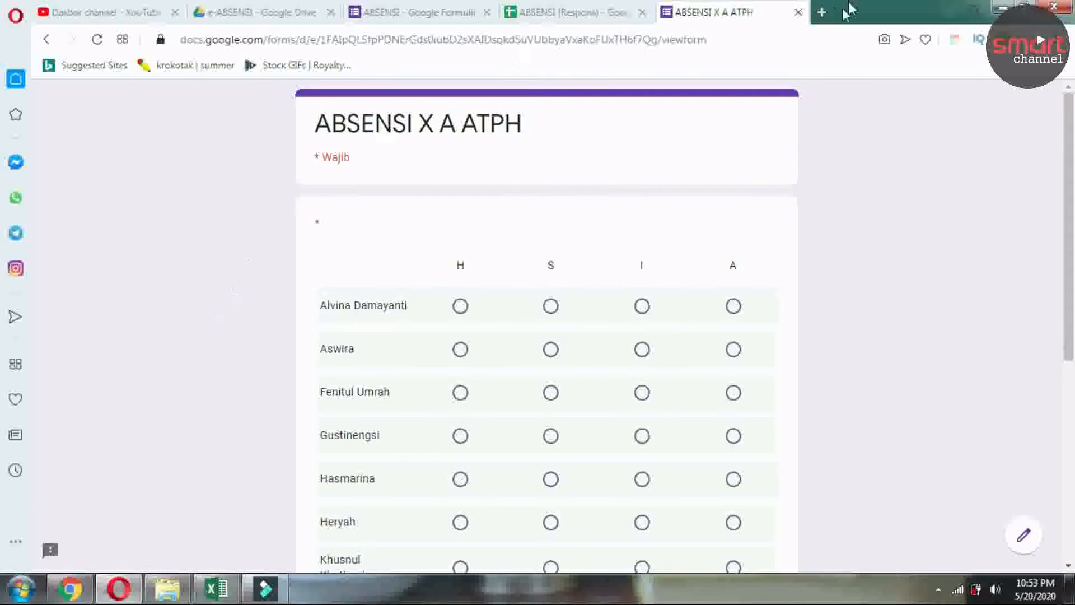
{"action": "left_click", "coordinate": [798, 12]}
Return to the questions in the ABSENSI form editor and open a fresh preview of the attendance grid
{"action": "left_click", "coordinate": [415, 17]}
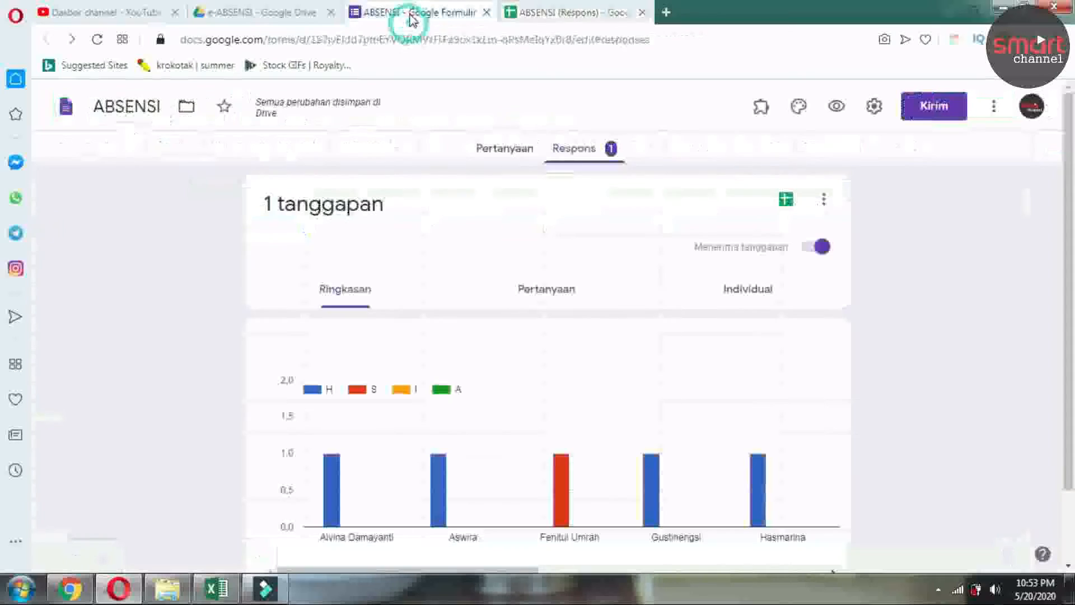
{"action": "left_click", "coordinate": [477, 150]}
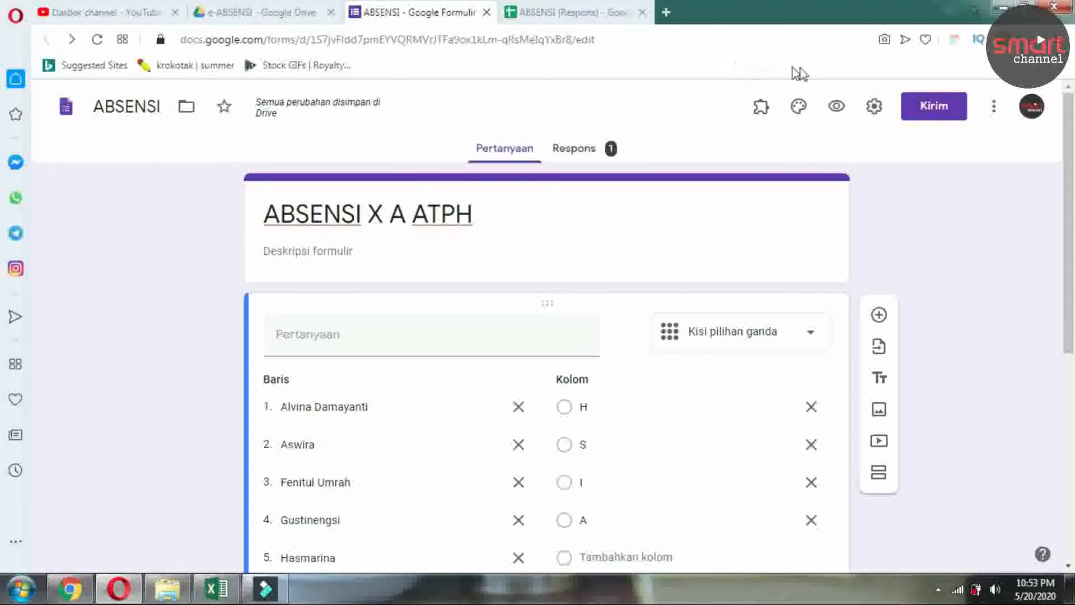
{"action": "left_click", "coordinate": [838, 105]}
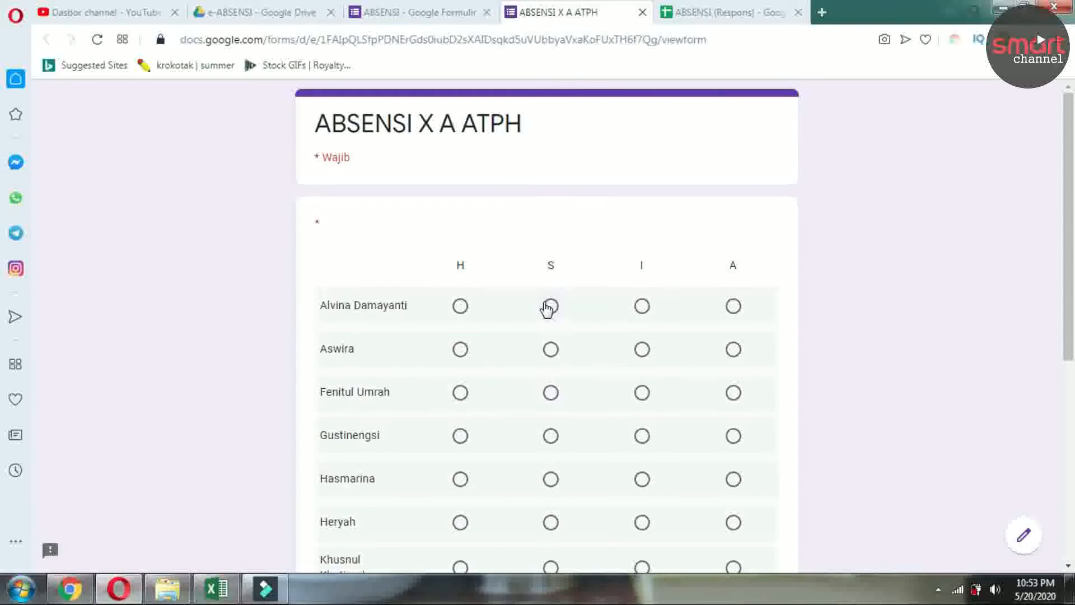
{"action": "scroll", "coordinate": [530, 326], "scroll_direction": "down", "scroll_amount": 2}
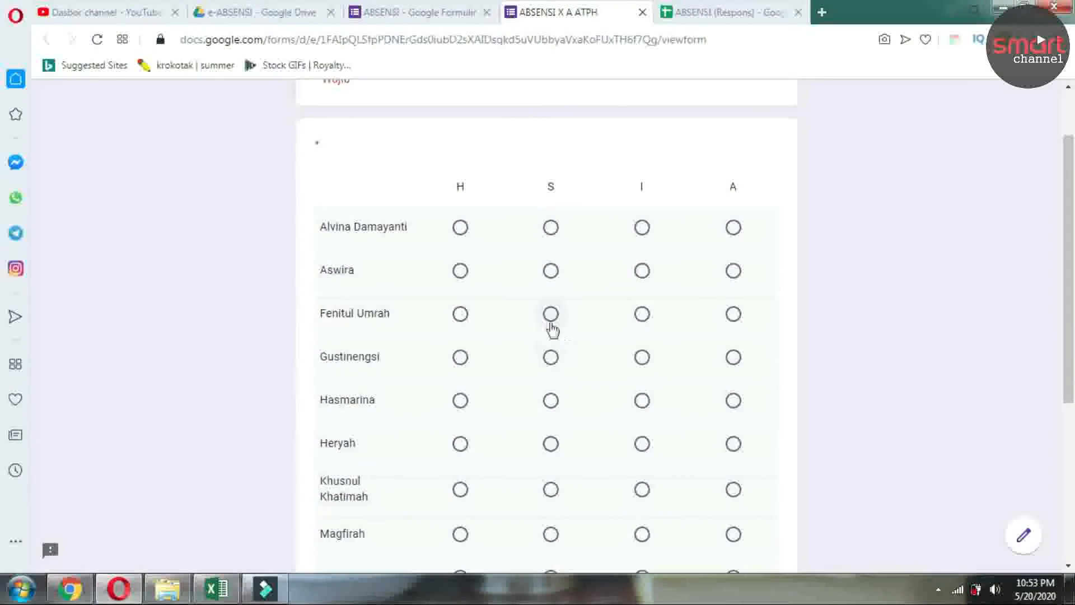
Check the row below the recorded response in the ABSENSI (Respons) spreadsheet and return to the blank form preview
{"action": "left_click", "coordinate": [712, 17]}
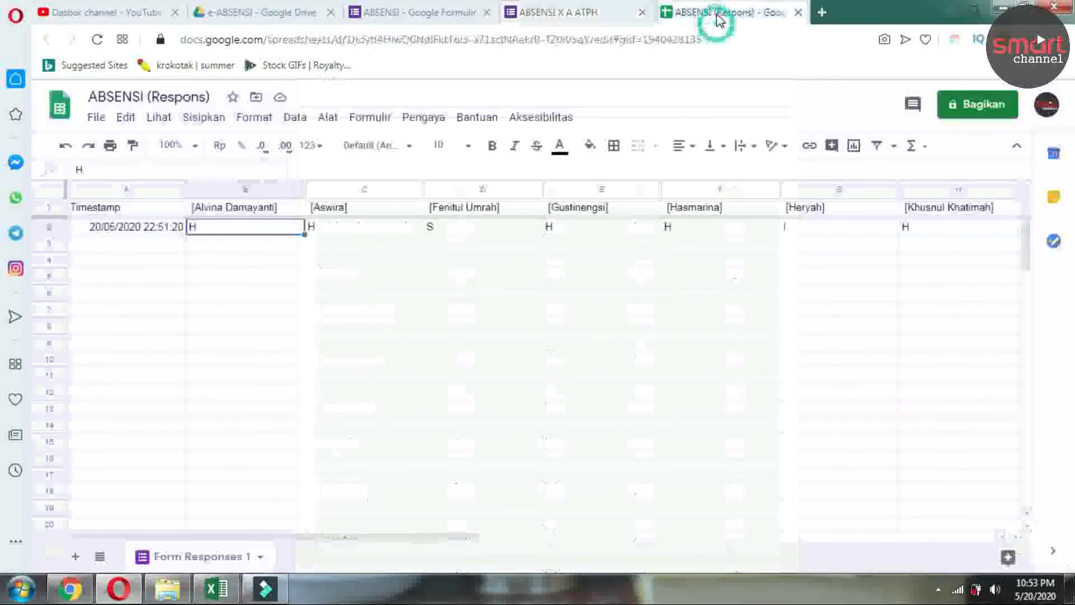
{"action": "left_click", "coordinate": [92, 249]}
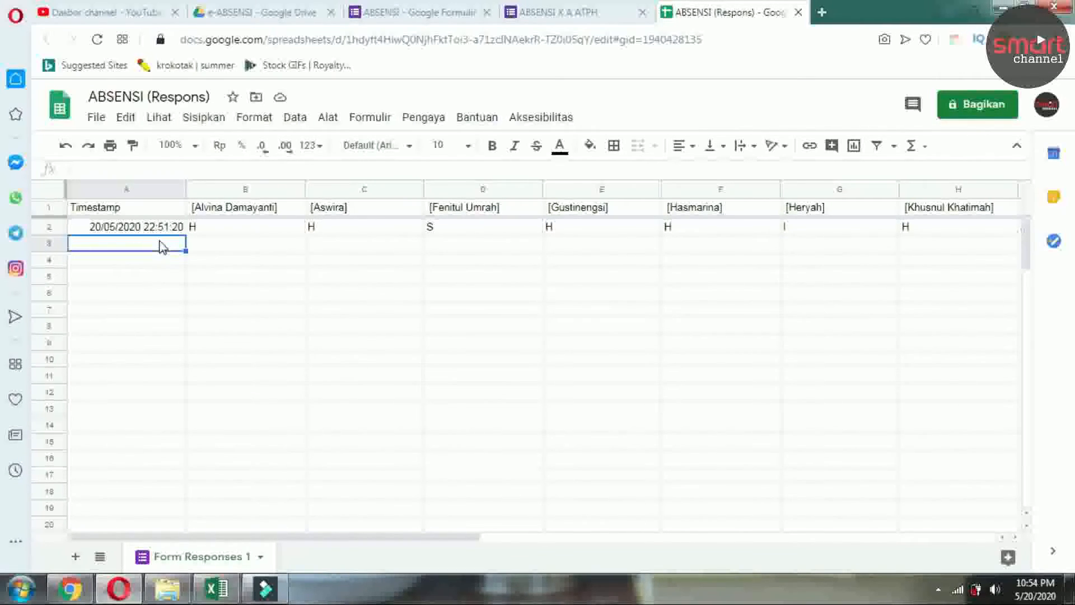
{"action": "left_click", "coordinate": [554, 14]}
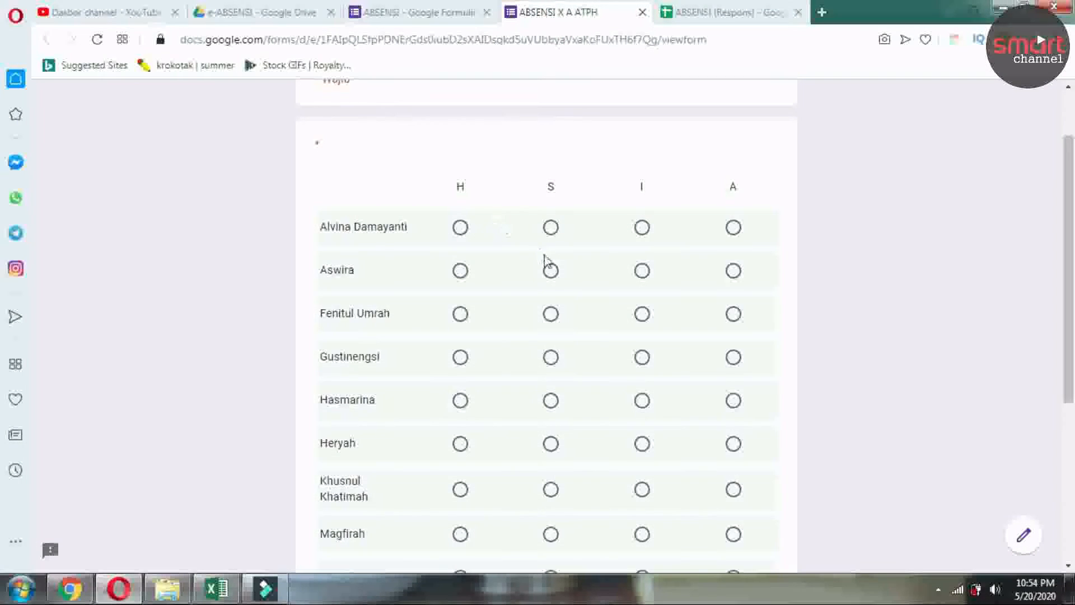
Mark the first six students in the attendance grid as S, H, S, S, H and H, in row order
{"action": "scroll", "coordinate": [547, 260], "scroll_direction": "up", "scroll_amount": 2}
{"action": "scroll", "coordinate": [551, 269], "scroll_direction": "down", "scroll_amount": 1}
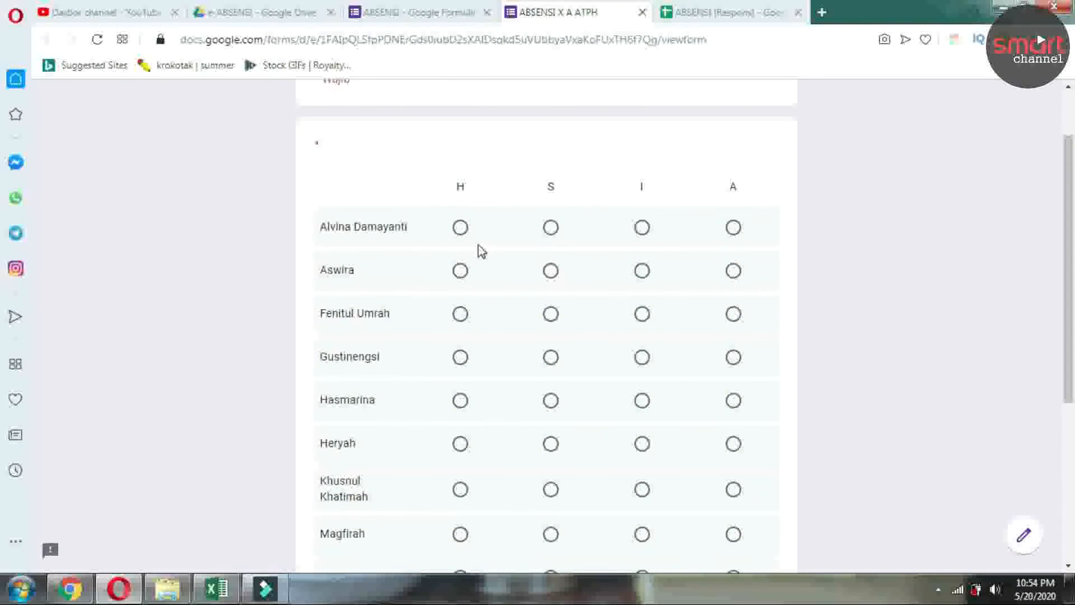
{"action": "left_click", "coordinate": [551, 230]}
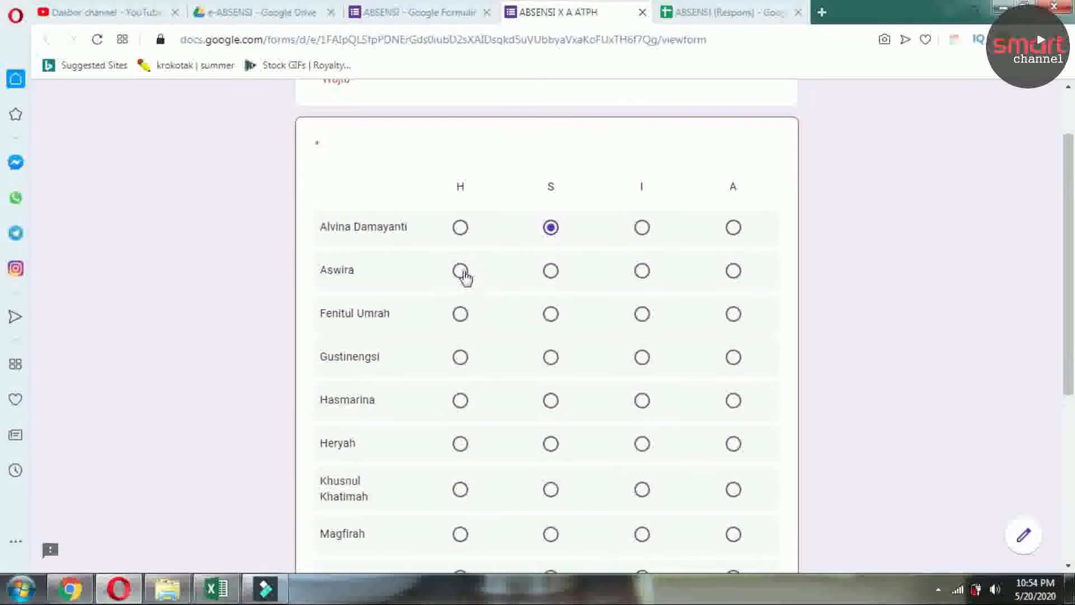
{"action": "left_click", "coordinate": [463, 275]}
{"action": "left_click", "coordinate": [551, 315]}
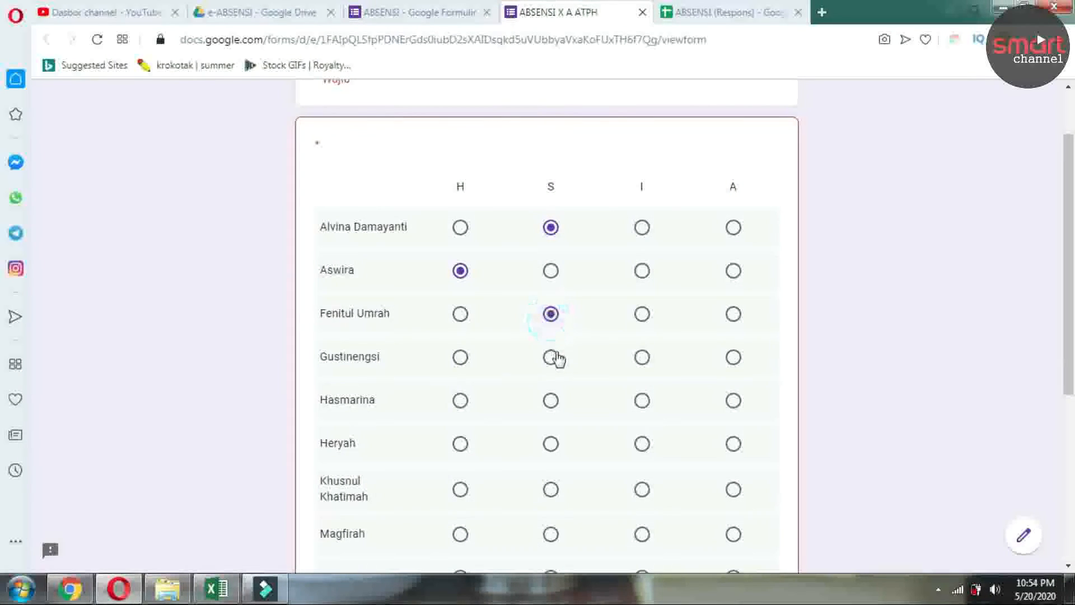
{"action": "left_click", "coordinate": [552, 358]}
{"action": "left_click", "coordinate": [461, 402]}
{"action": "left_click", "coordinate": [461, 443]}
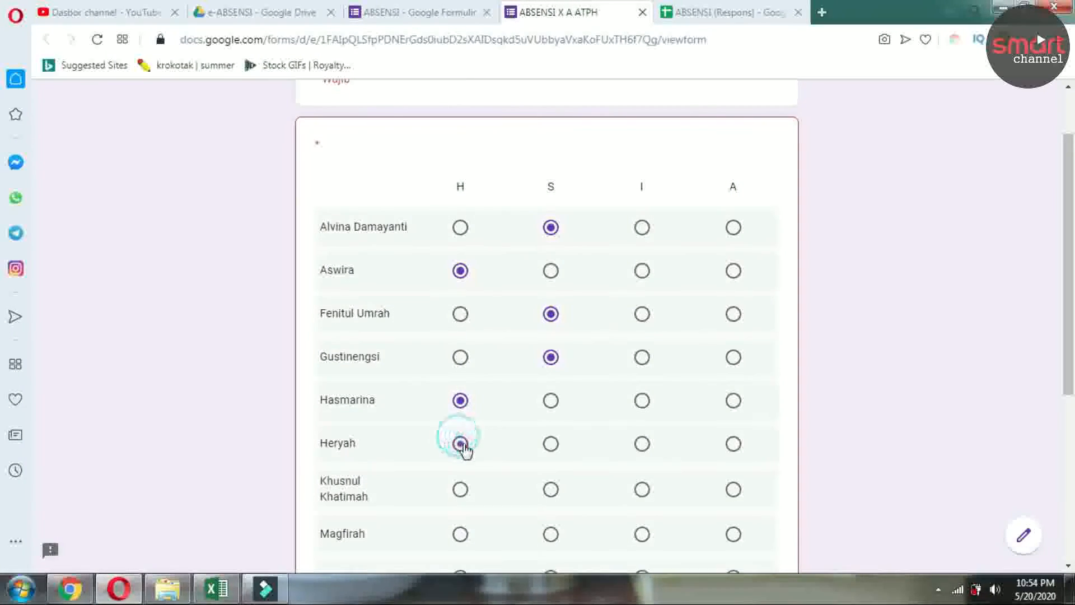
Mark the seventh, eighth, ninth and eleventh students in the attendance grid as H, leaving the tenth row blank
{"action": "scroll", "coordinate": [460, 436], "scroll_direction": "down", "scroll_amount": 2}
{"action": "left_click", "coordinate": [460, 336]}
{"action": "left_click", "coordinate": [460, 375]}
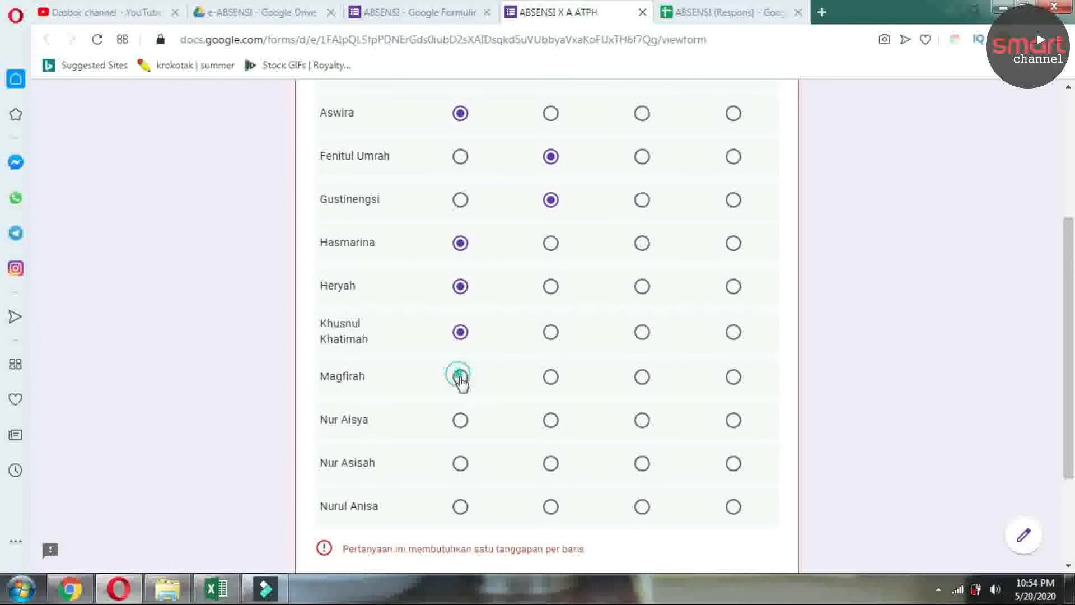
{"action": "left_click", "coordinate": [464, 429]}
{"action": "left_click", "coordinate": [460, 510]}
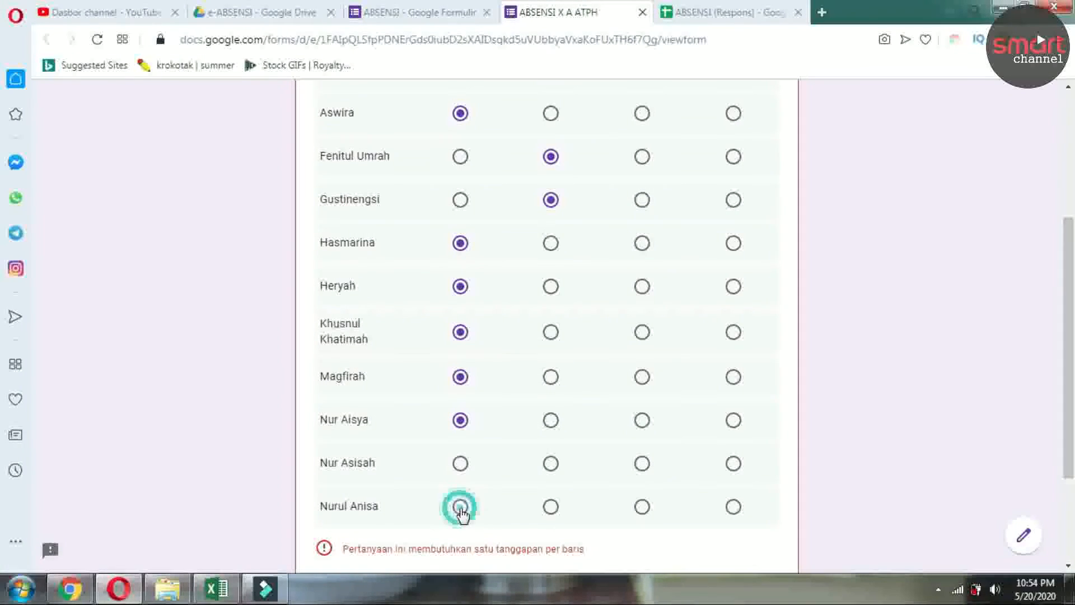
Review the grid for the unanswered row, mark the tenth student as A, and submit the attendance response
{"action": "scroll", "coordinate": [546, 464], "scroll_direction": "down", "scroll_amount": 2}
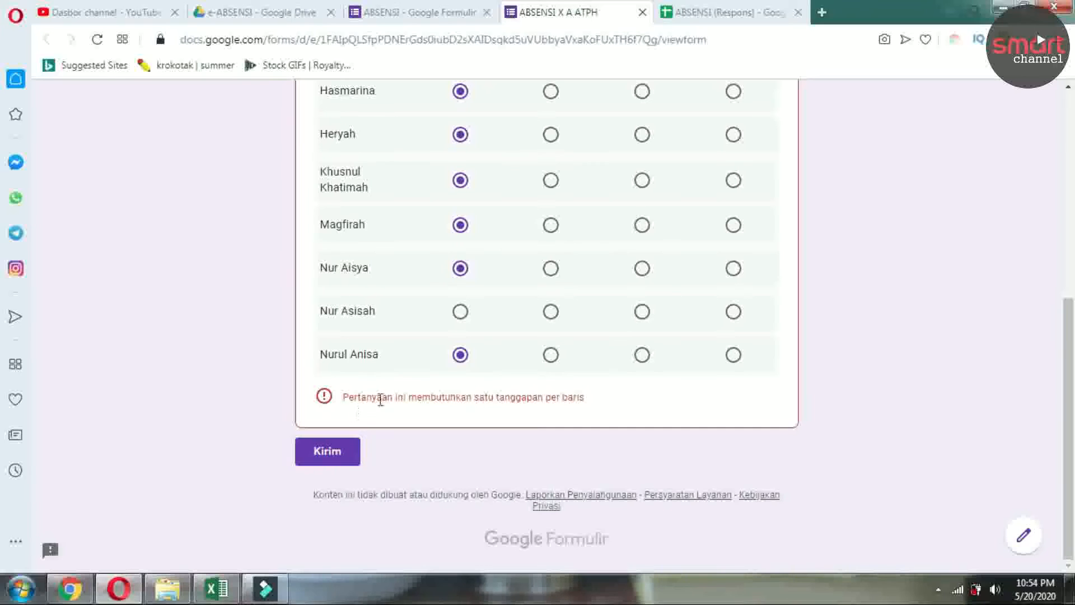
{"action": "scroll", "coordinate": [562, 391], "scroll_direction": "up", "scroll_amount": 3}
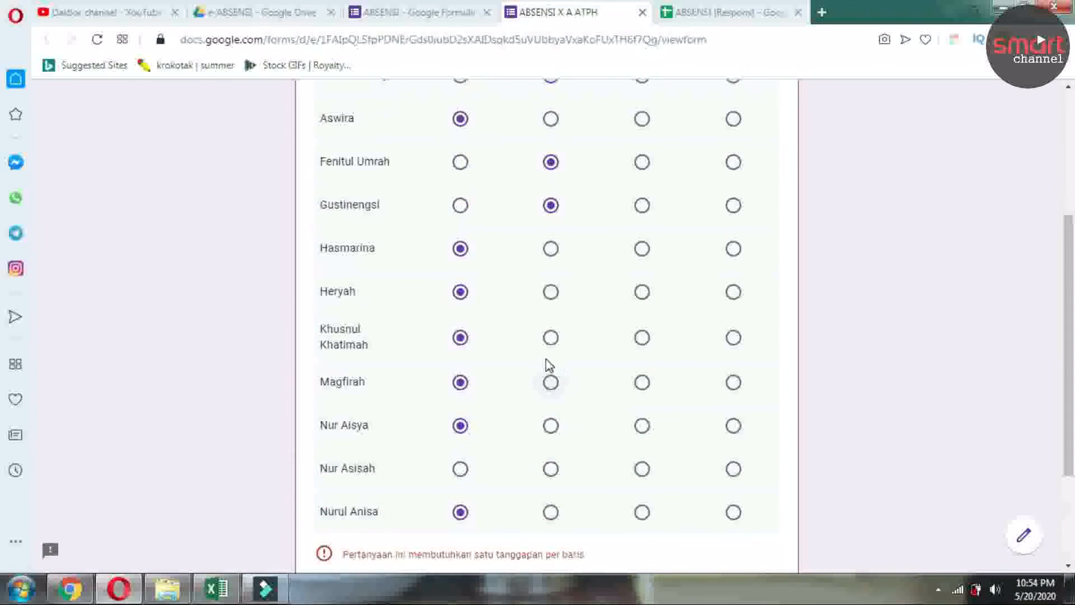
{"action": "scroll", "coordinate": [547, 364], "scroll_direction": "up", "scroll_amount": 2}
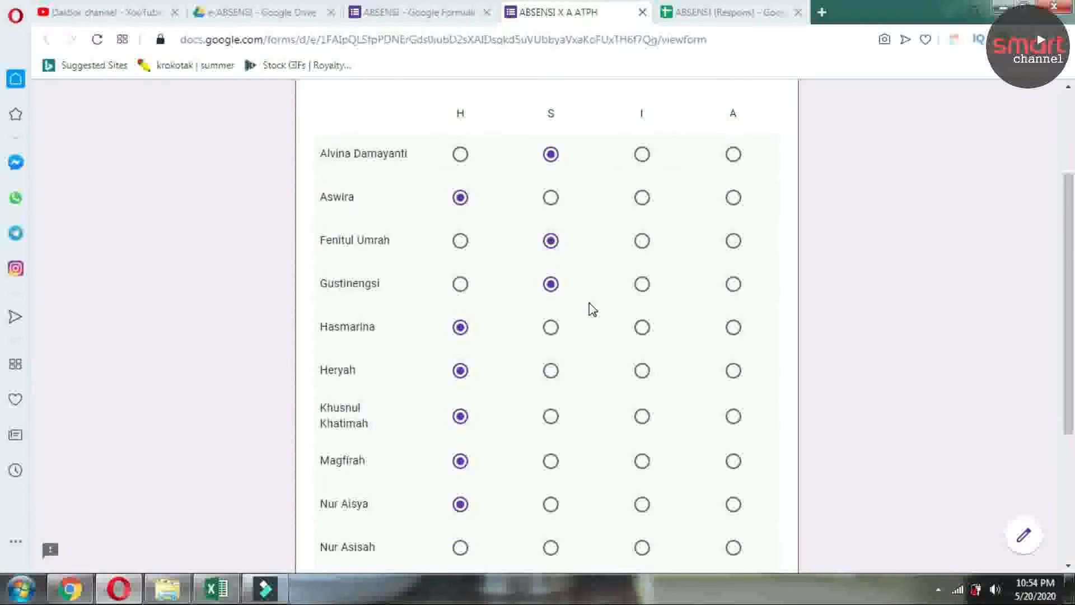
{"action": "scroll", "coordinate": [592, 309], "scroll_direction": "down", "scroll_amount": 3}
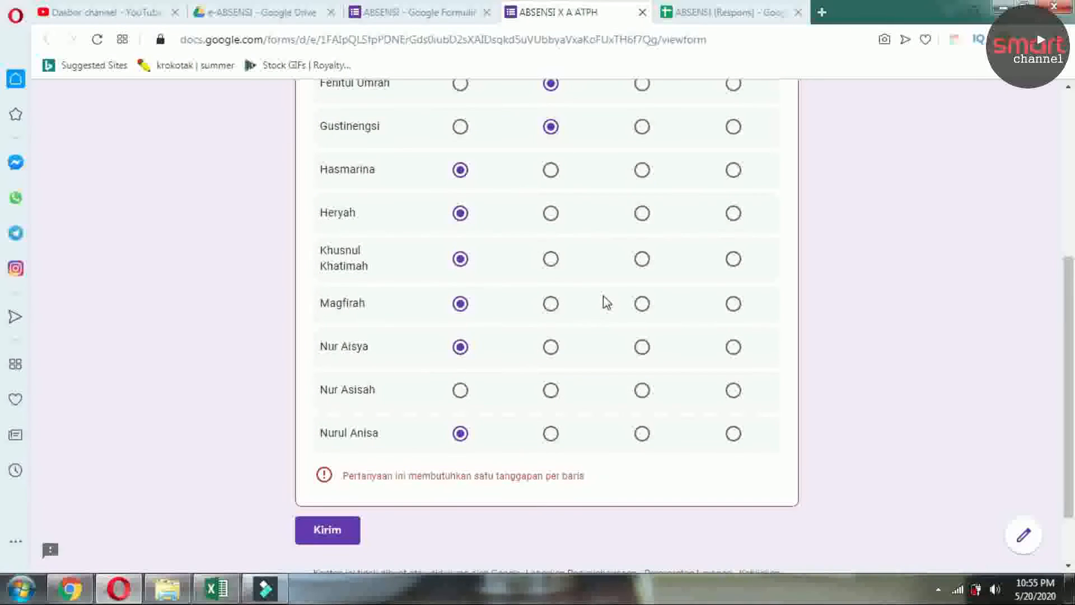
{"action": "scroll", "coordinate": [606, 302], "scroll_direction": "down", "scroll_amount": 2}
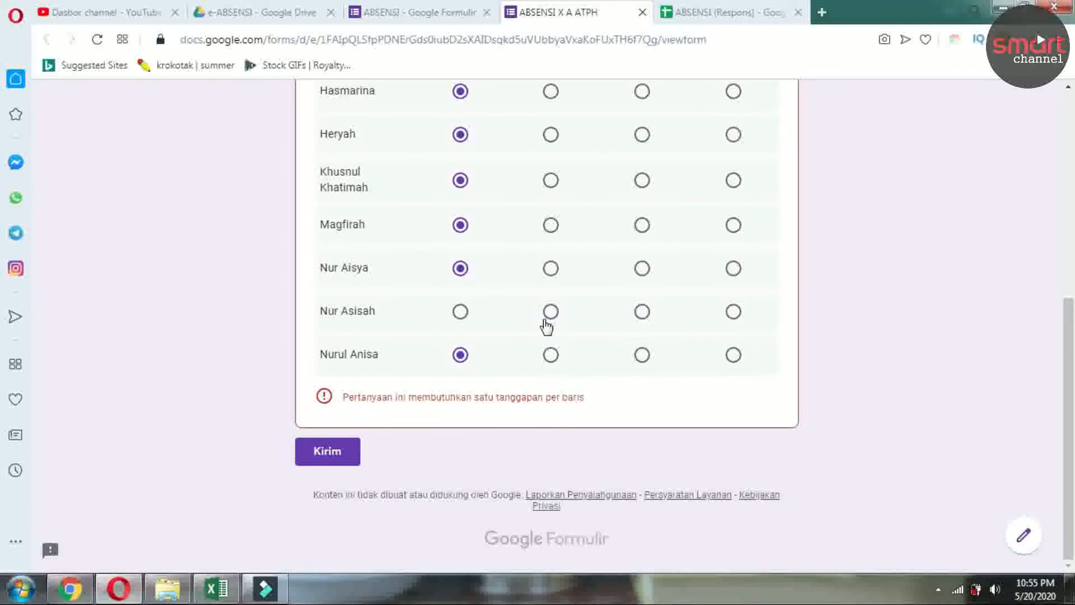
{"action": "left_click", "coordinate": [734, 312]}
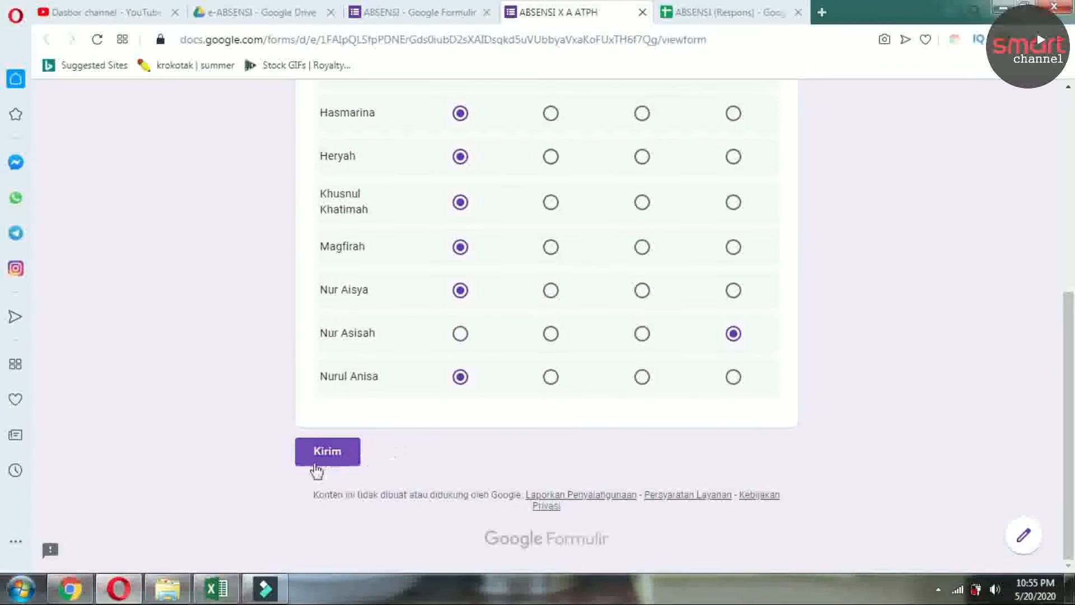
{"action": "left_click", "coordinate": [319, 462]}
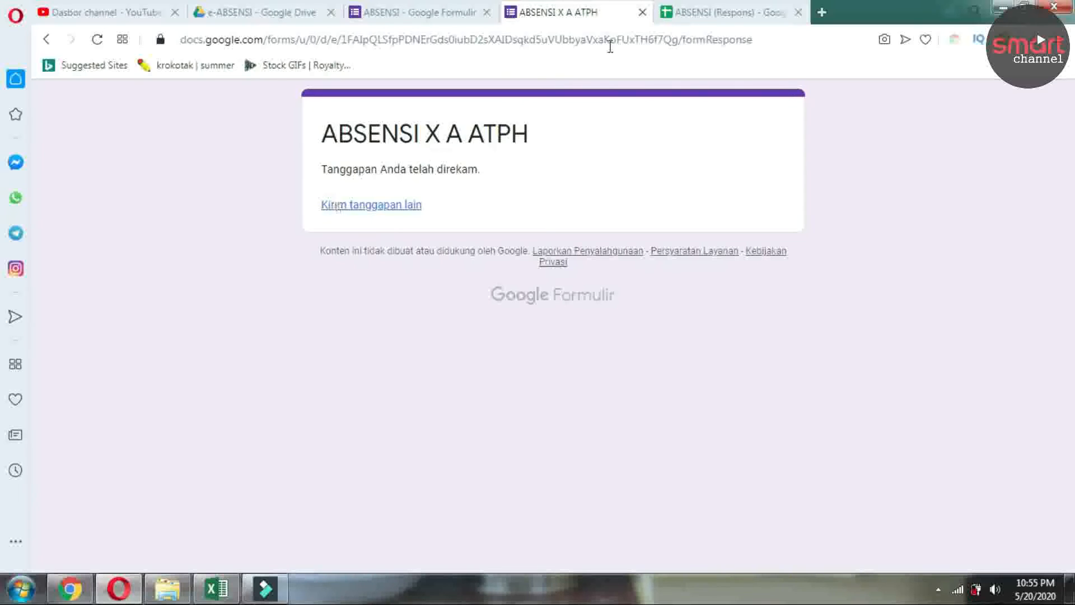
Compare the timestamps of the two responses in the ABSENSI (Respons) spreadsheet and check the first student's mark in the newer one
{"action": "left_click", "coordinate": [718, 14]}
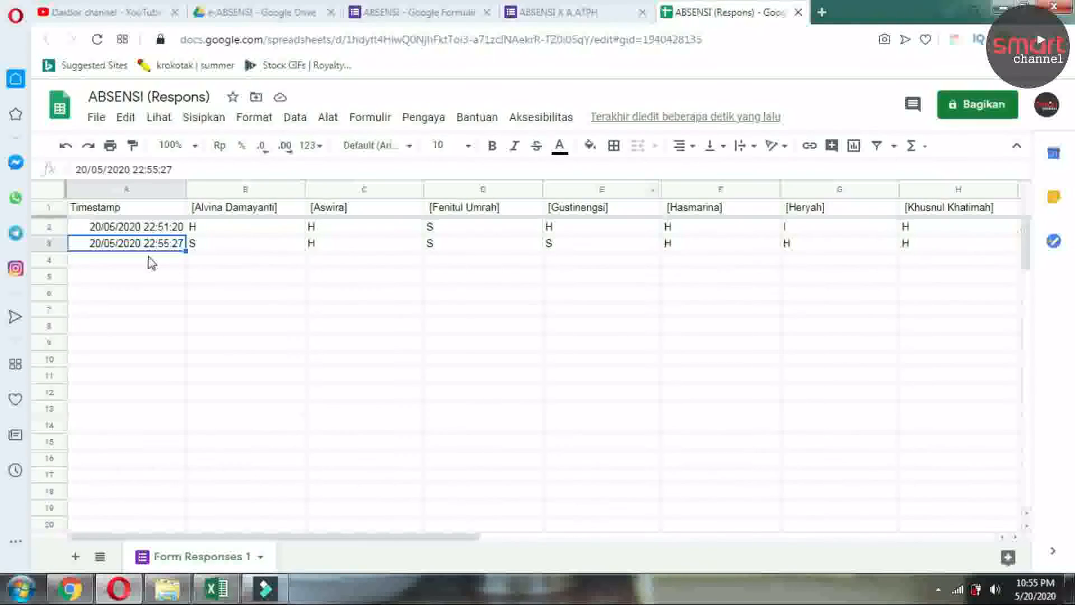
{"action": "left_click", "coordinate": [117, 231]}
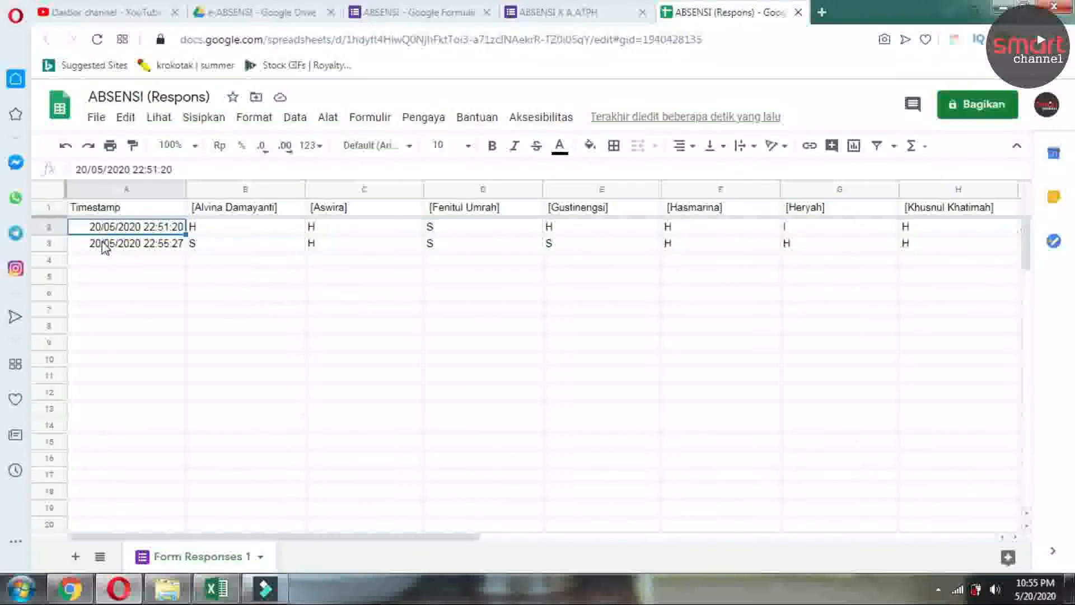
{"action": "left_click", "coordinate": [102, 246]}
{"action": "left_click", "coordinate": [101, 230]}
{"action": "left_click", "coordinate": [103, 244]}
{"action": "left_click", "coordinate": [159, 231]}
{"action": "left_click", "coordinate": [163, 245]}
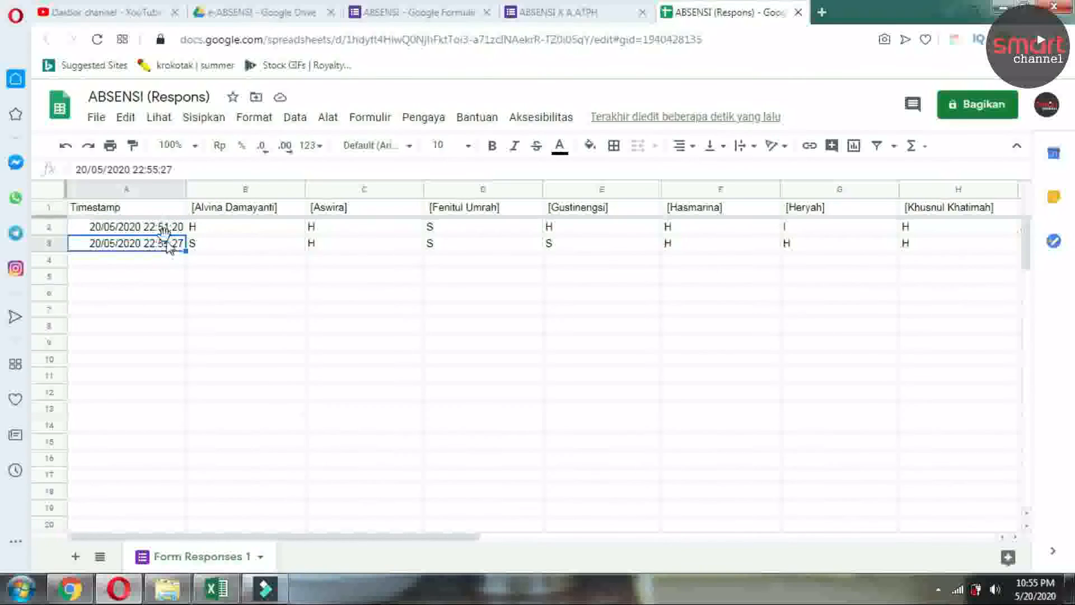
{"action": "left_click", "coordinate": [171, 230]}
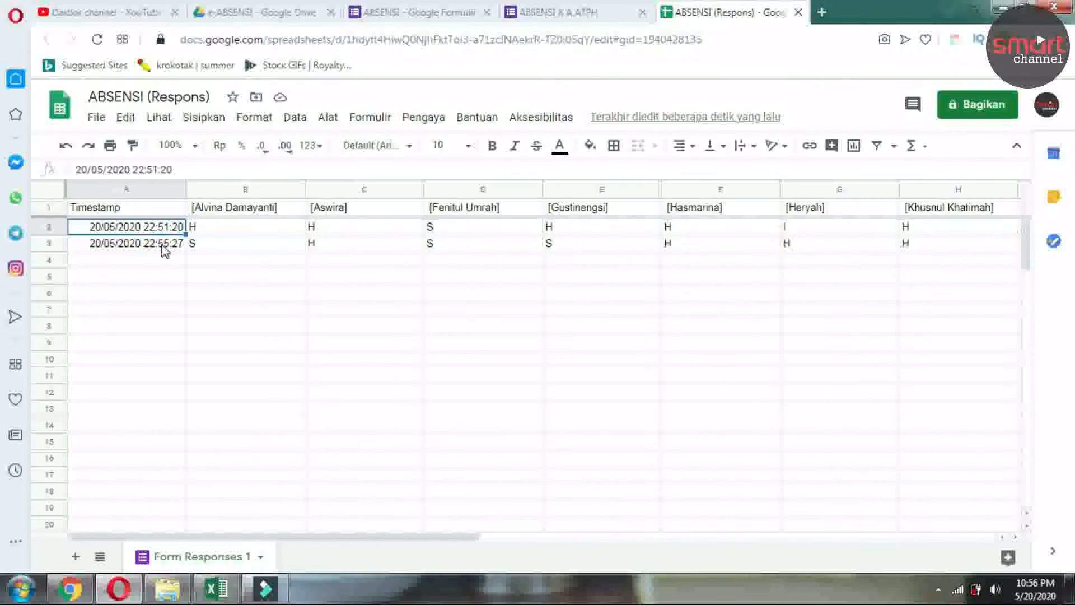
{"action": "left_click", "coordinate": [164, 251]}
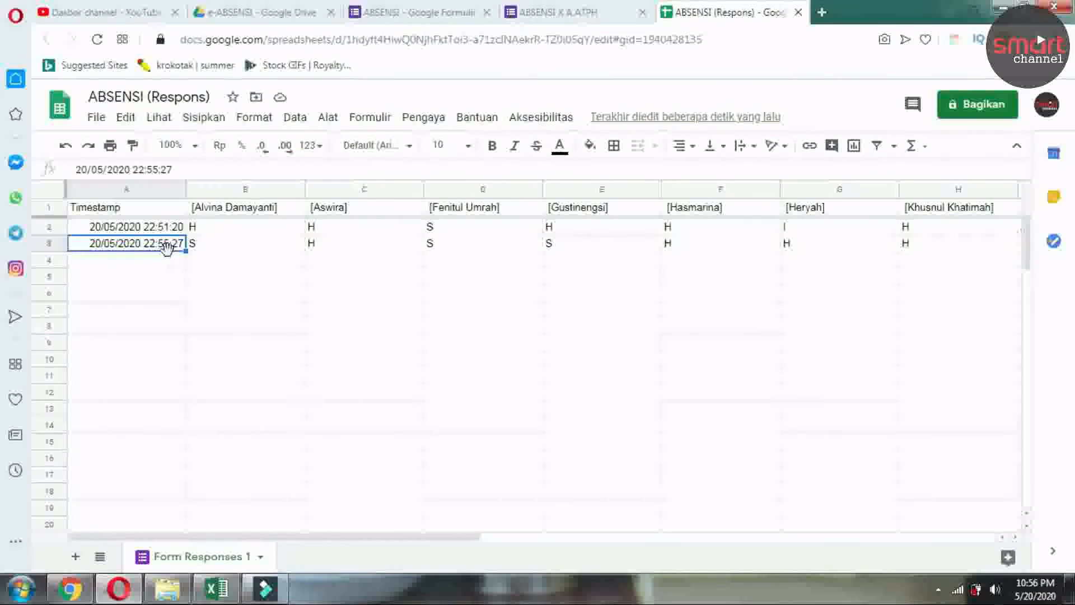
{"action": "left_click", "coordinate": [216, 247]}
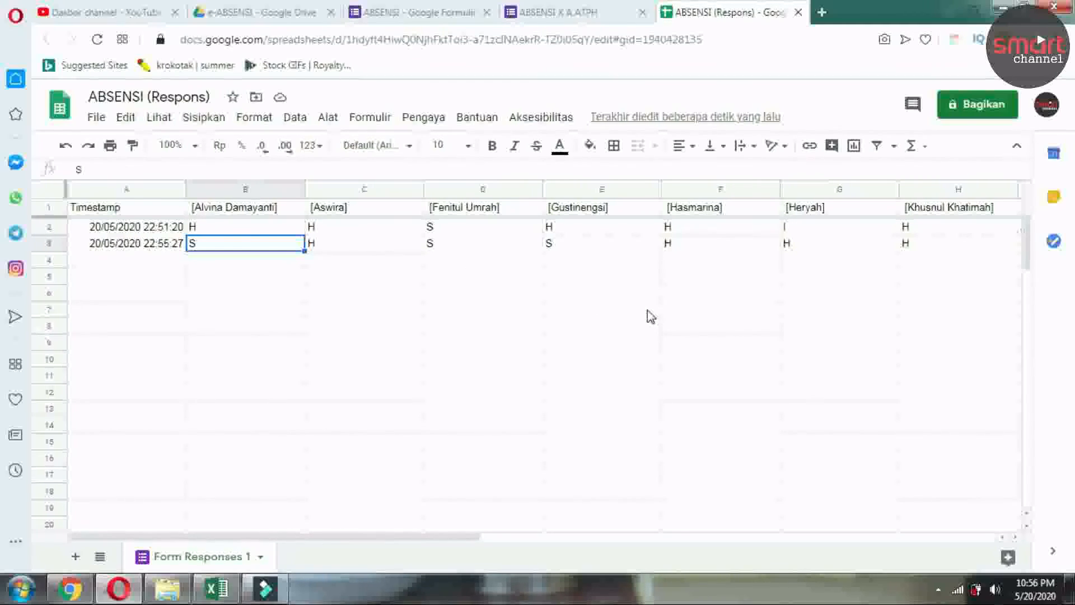
Return to the ABSENSI form editor and review the grid's student rows, attendance columns and response requirement
{"action": "left_click", "coordinate": [424, 12]}
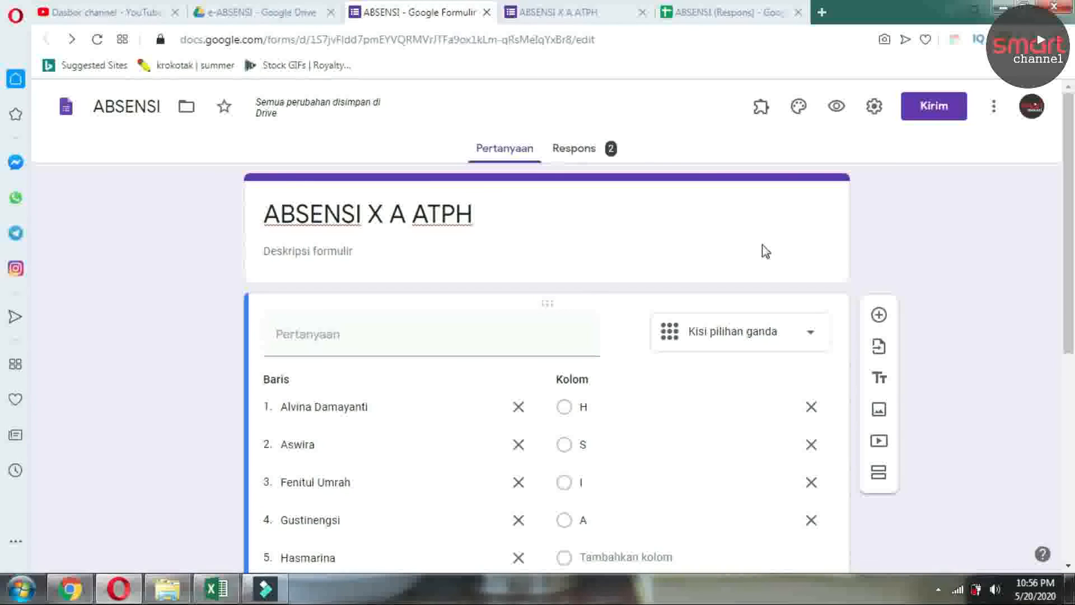
{"action": "scroll", "coordinate": [801, 324], "scroll_direction": "down", "scroll_amount": 6}
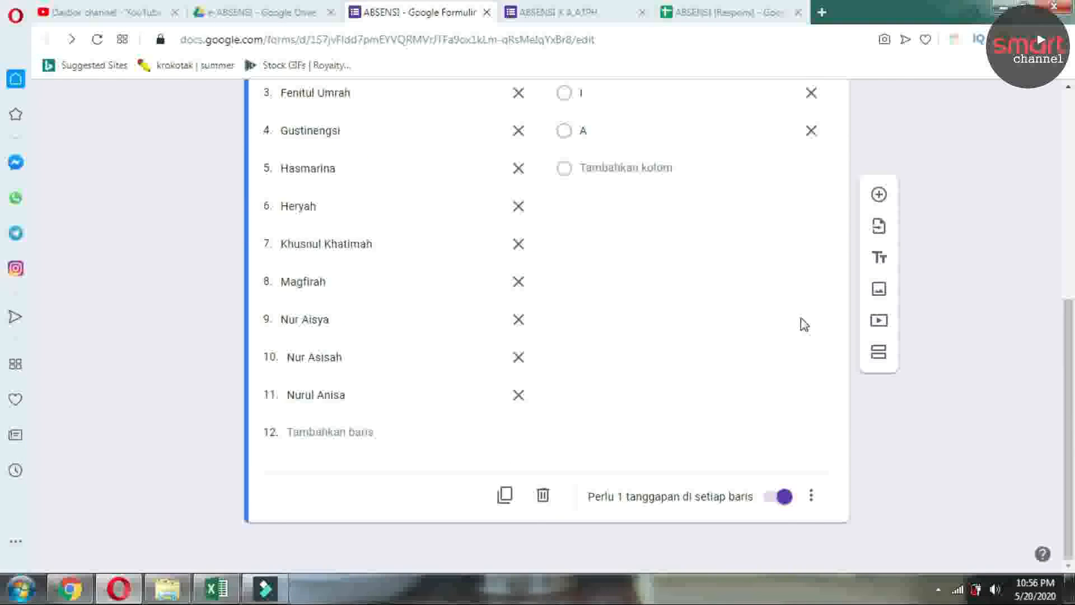
{"action": "scroll", "coordinate": [808, 321], "scroll_direction": "up", "scroll_amount": 5}
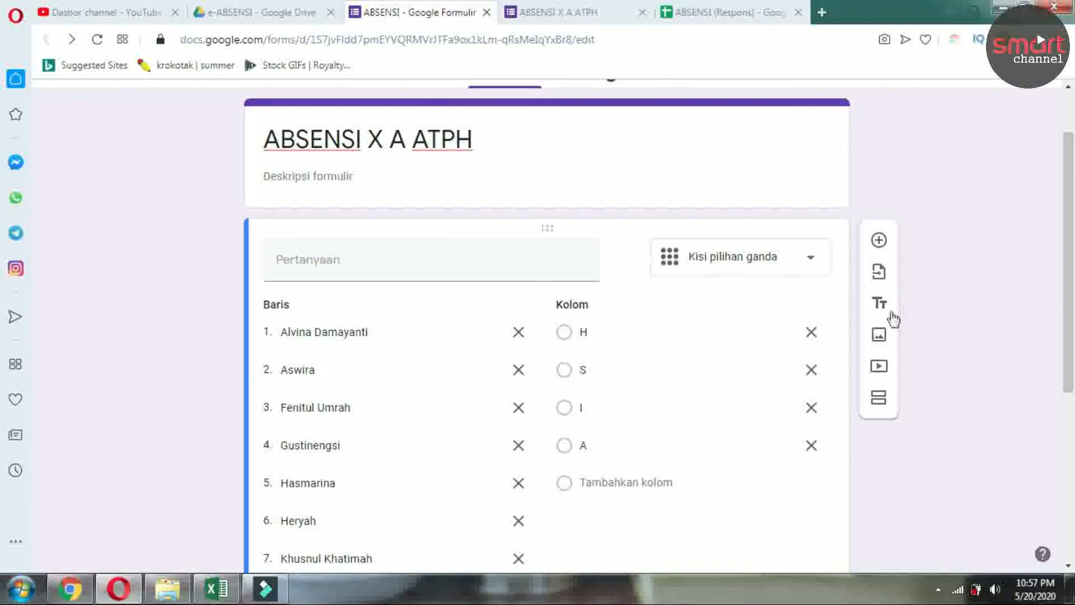
{"action": "scroll", "coordinate": [949, 363], "scroll_direction": "up", "scroll_amount": 2}
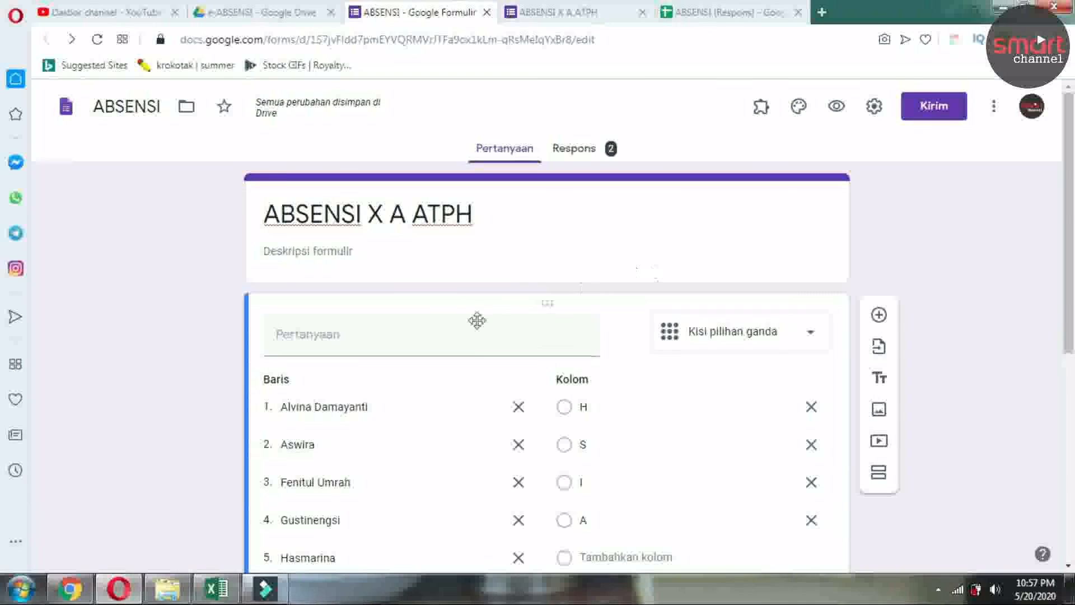